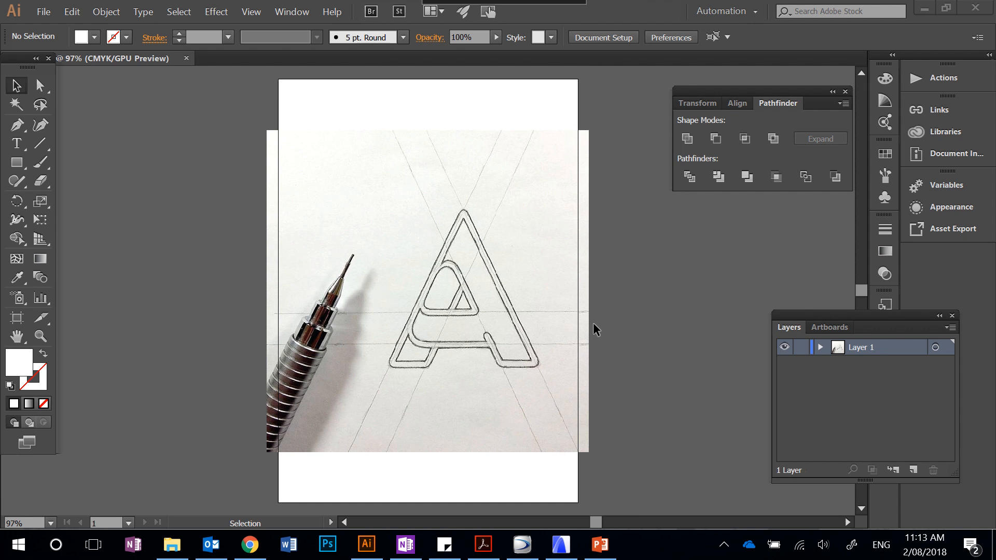
- Try Image Trace with the default preset on the sketch photo, and undo the trace
left_click(19, 129)
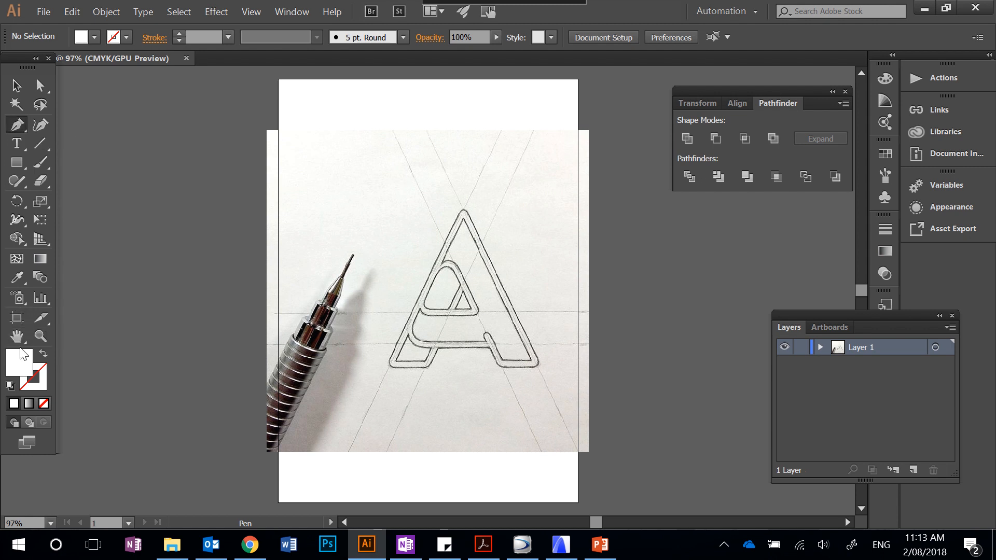
left_click(23, 87)
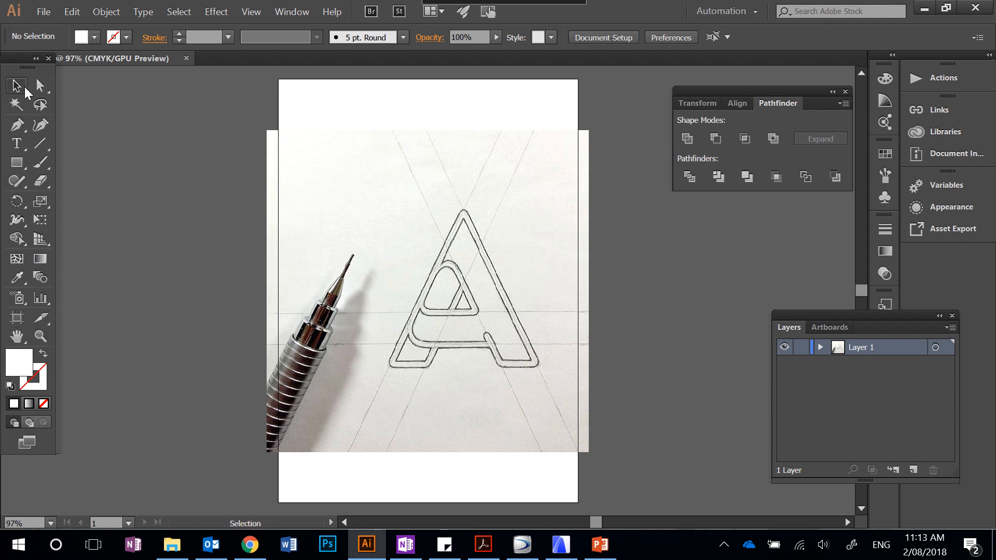
left_click(397, 238)
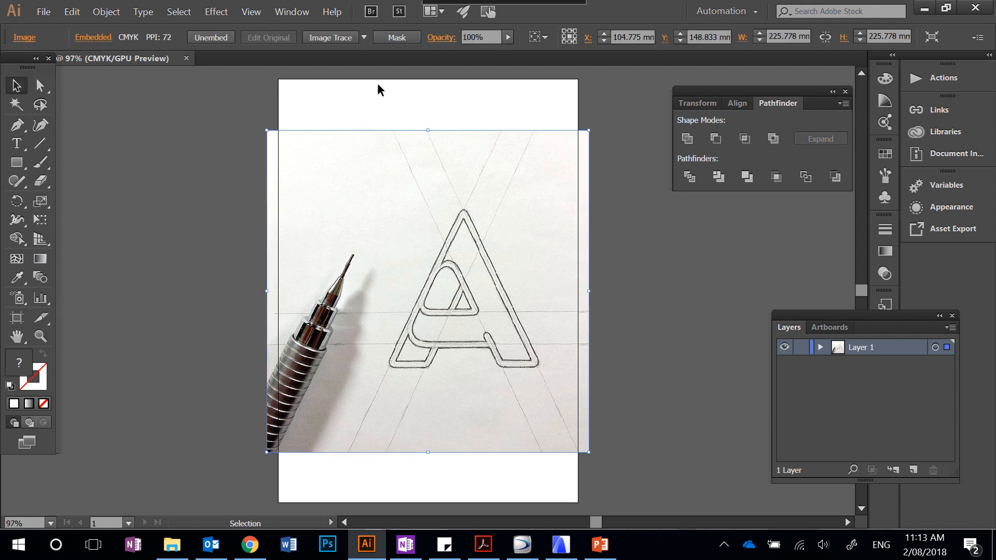
left_click(343, 37)
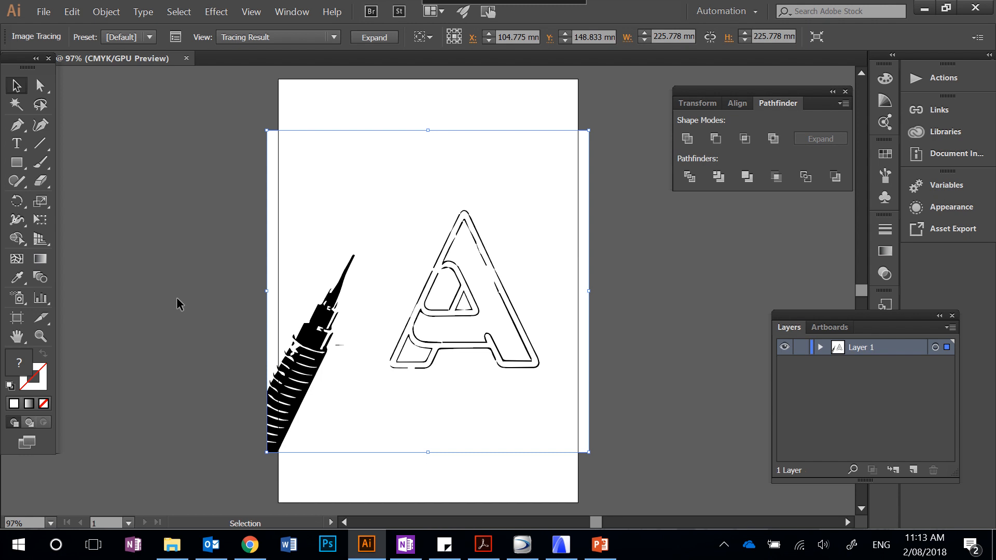
key("ctrl+z")
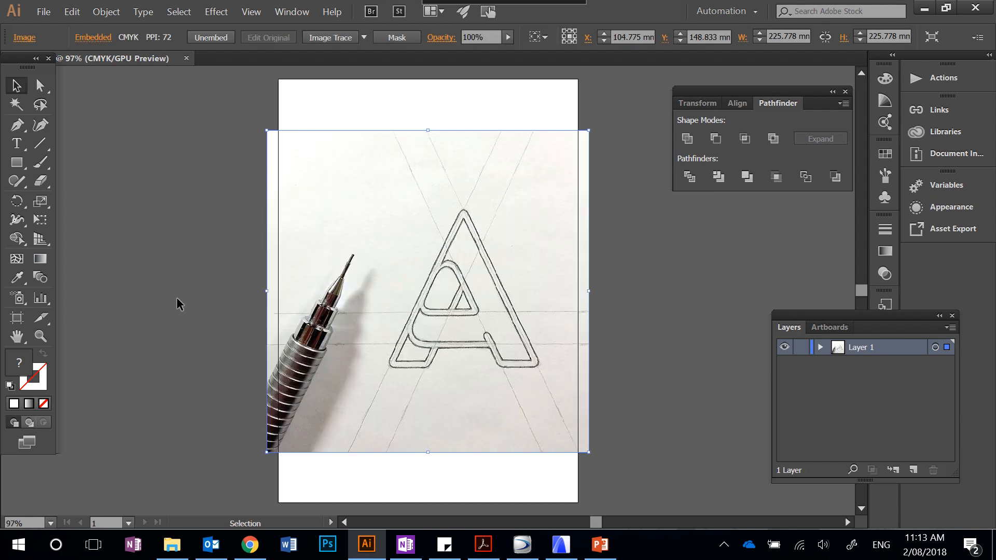
- Create a new layer above the sketch photo's layer and make it the active layer for Pen tool drawing
left_click(8, 124)
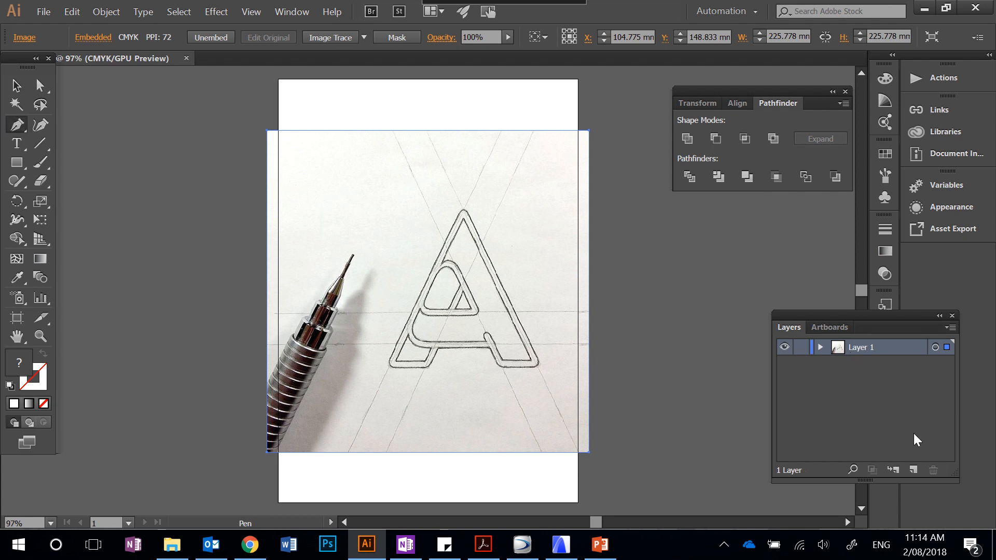
left_click(914, 470)
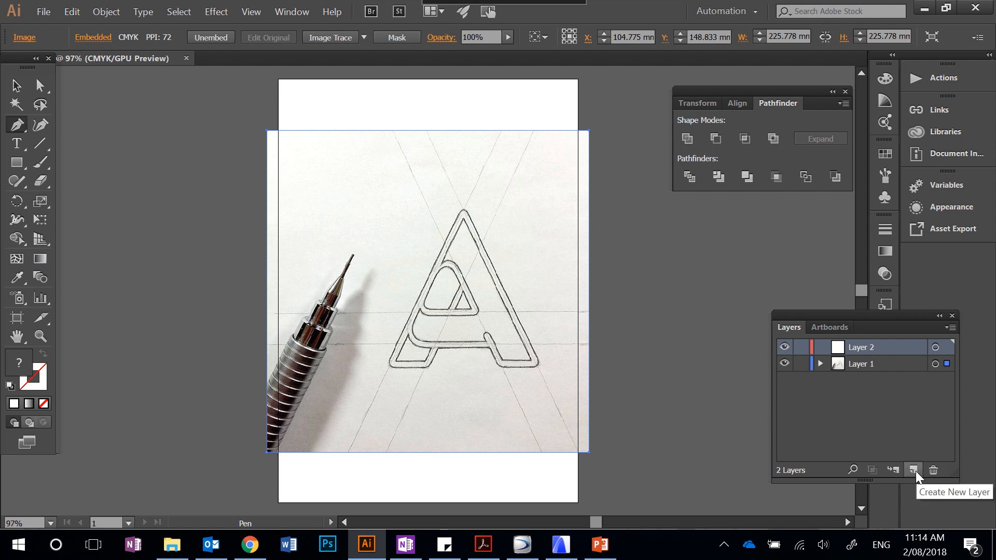
left_click(857, 364)
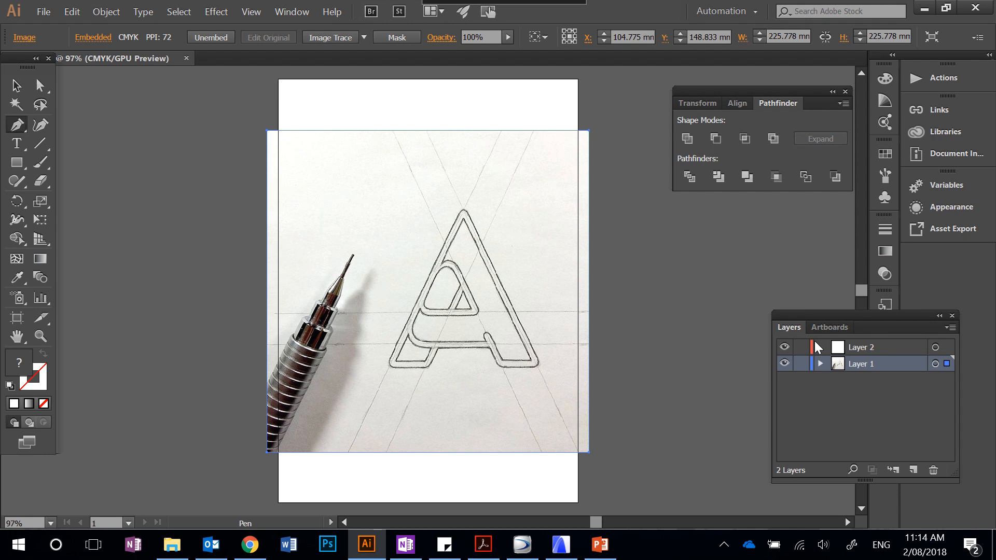
left_click(846, 352)
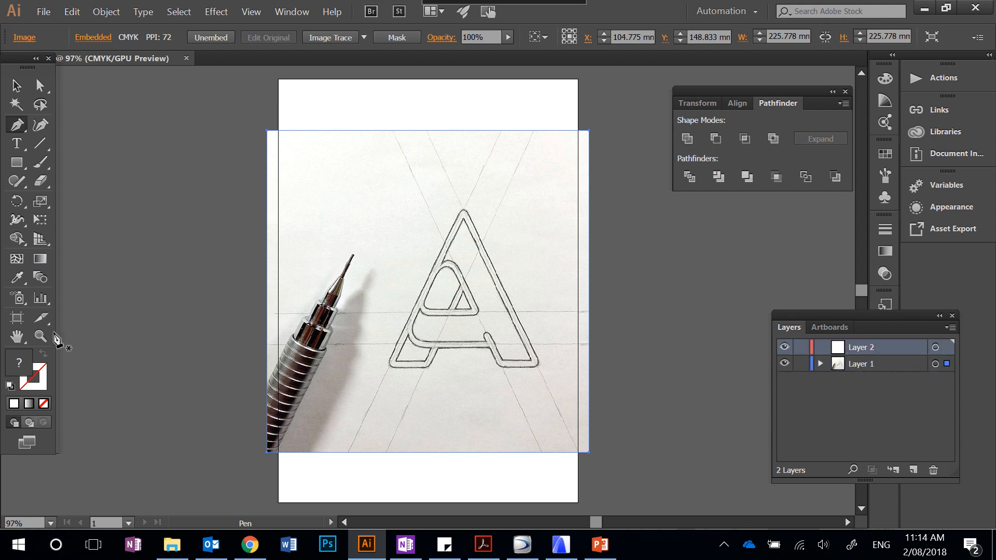
left_click(186, 184, "ctrl")
left_click(186, 184)
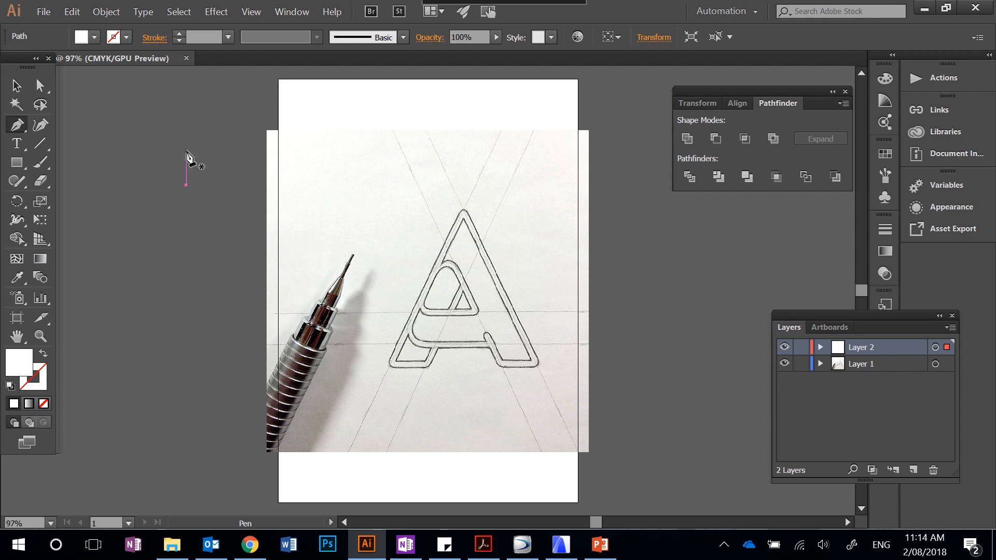
key("ctrl+z")
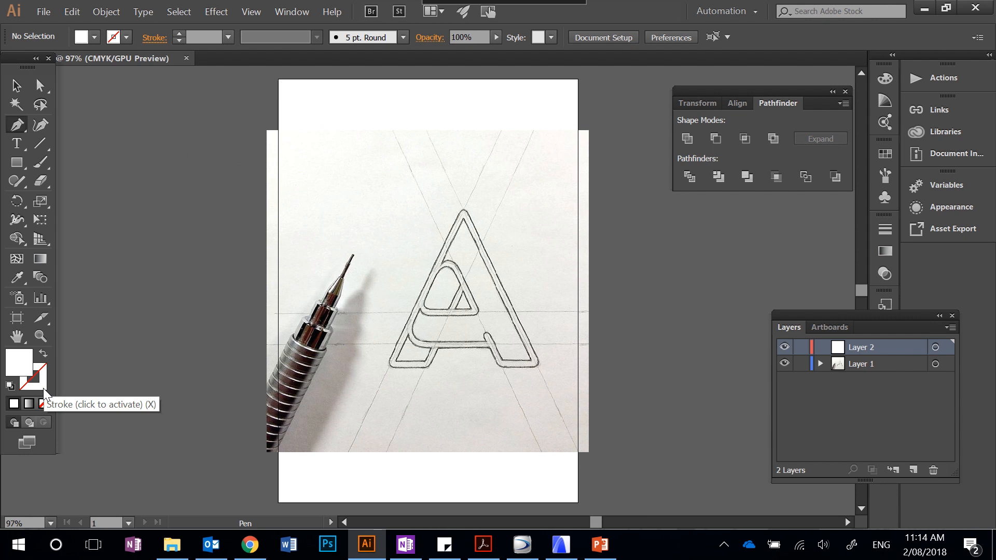
- Set the fill to none and the stroke to solid black (000000)
left_click(43, 388)
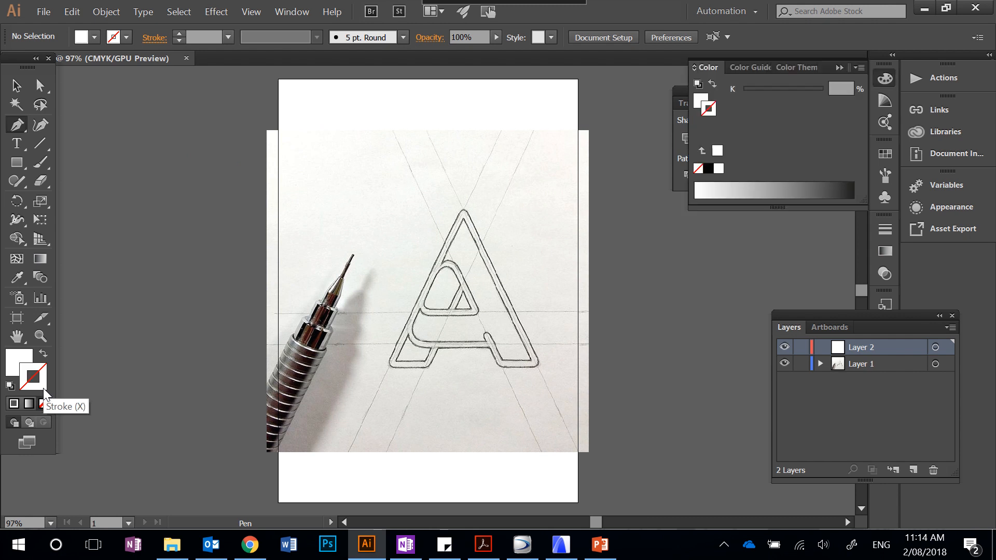
left_click(16, 403)
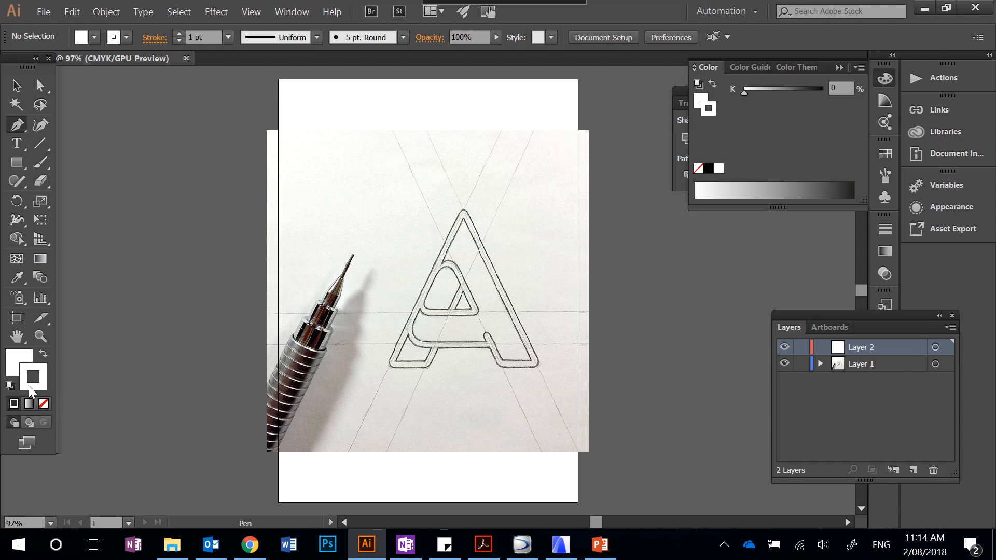
left_click(26, 357)
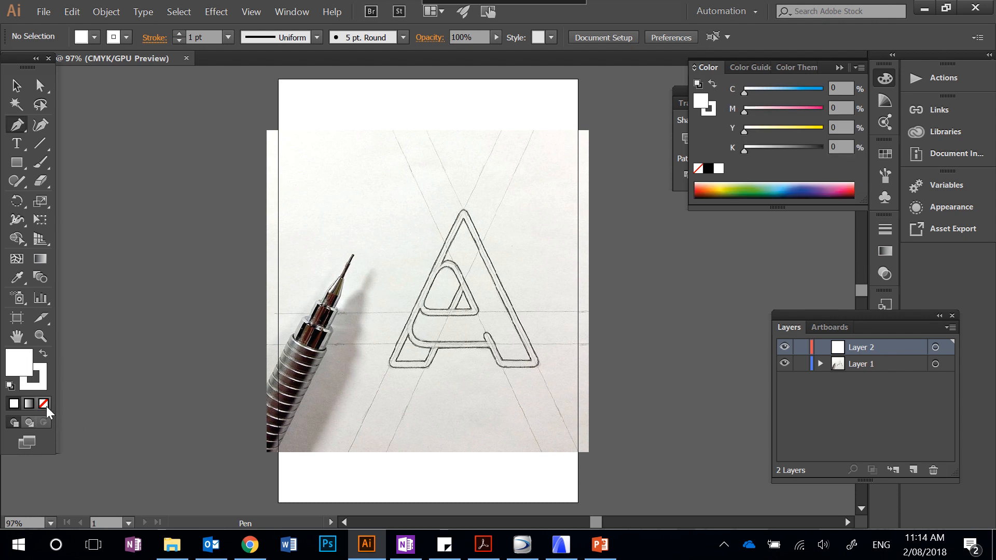
left_click(46, 406)
left_click(42, 388)
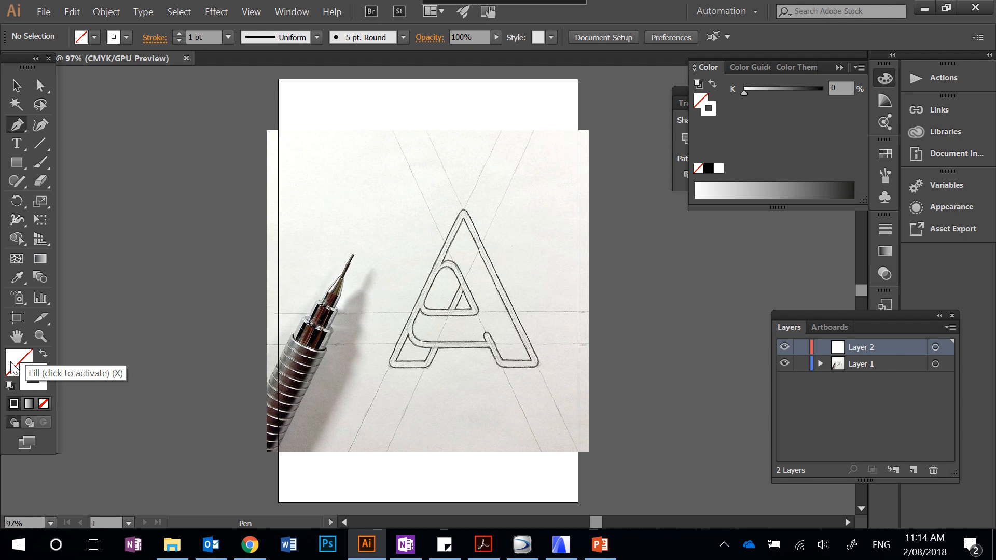
left_click(30, 379)
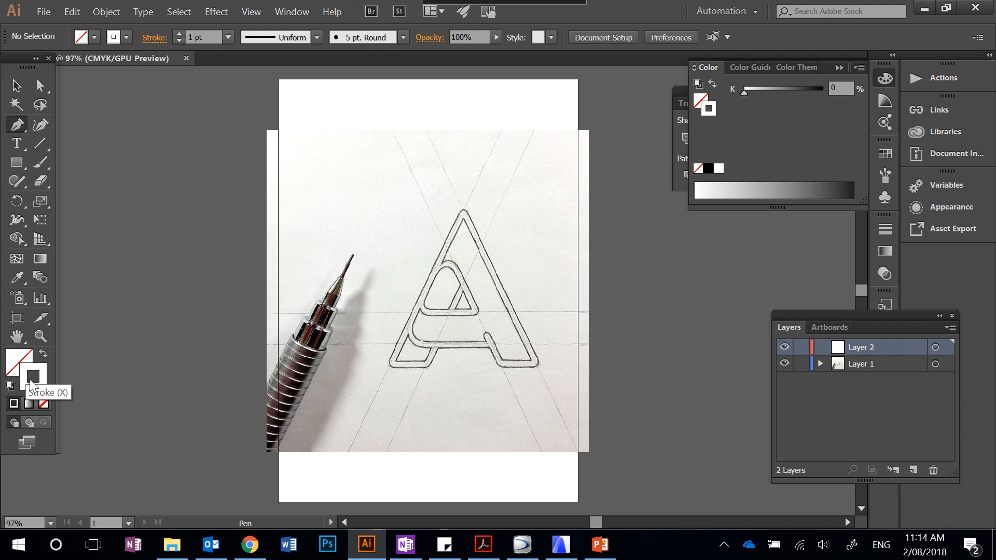
double_click(24, 386)
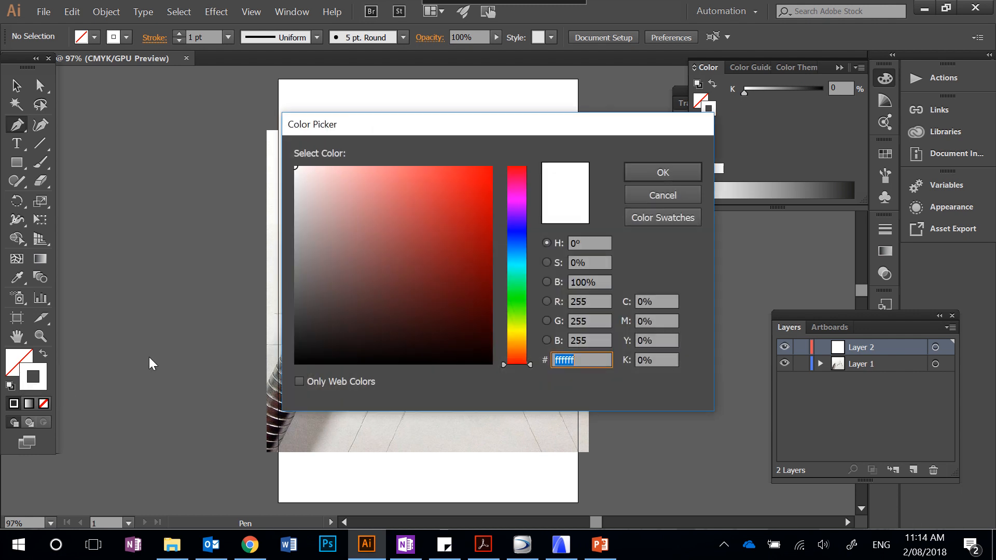
left_click(490, 363)
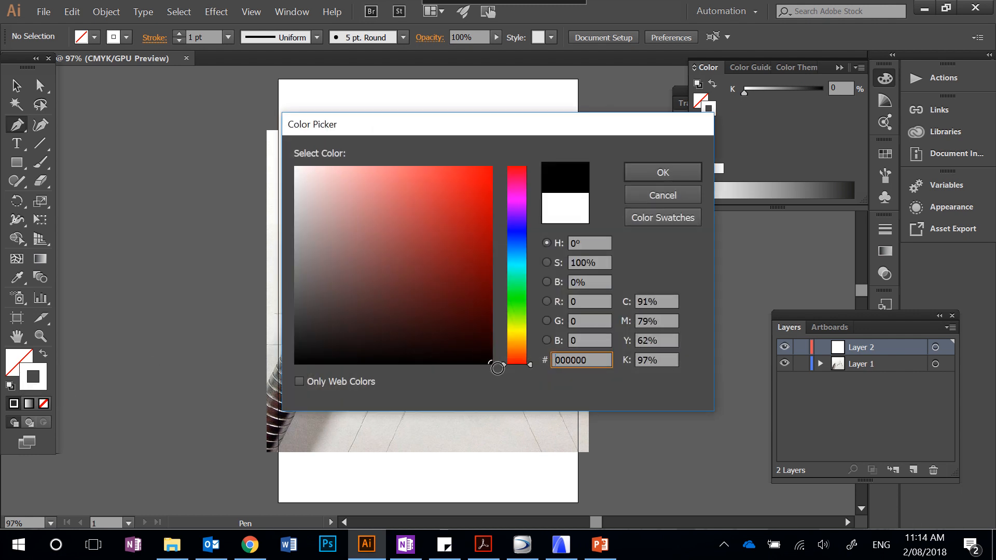
left_click(668, 177)
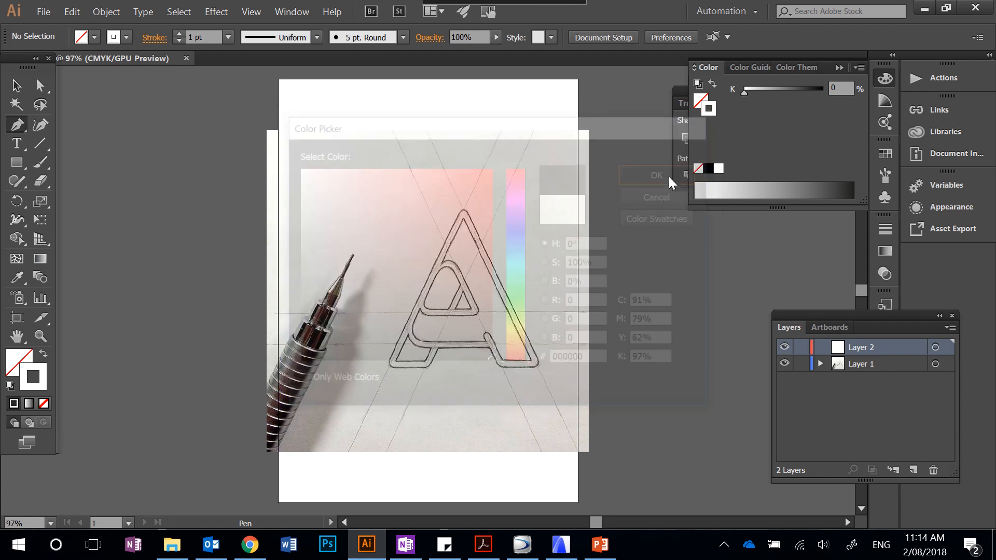
- Trace the letter A's outer left edge with the Pen tool from the foot to the apex, and cross the apex with a straight segment
scroll(431, 428, "up", 2)
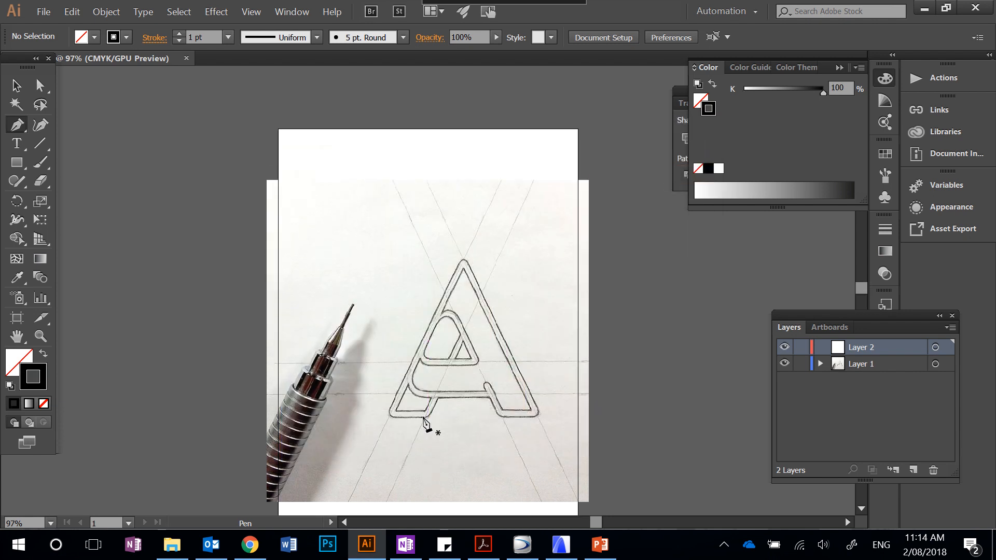
scroll(426, 421, "down", 1)
key("ctrl+equal")
key("ctrl+equal")
key("ctrl+equal")
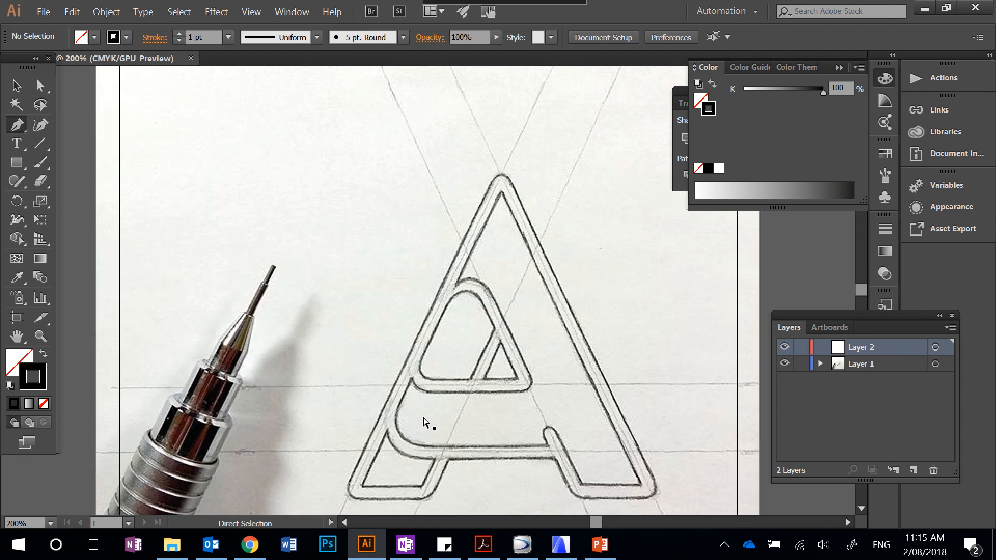
scroll(424, 420, "down", 2)
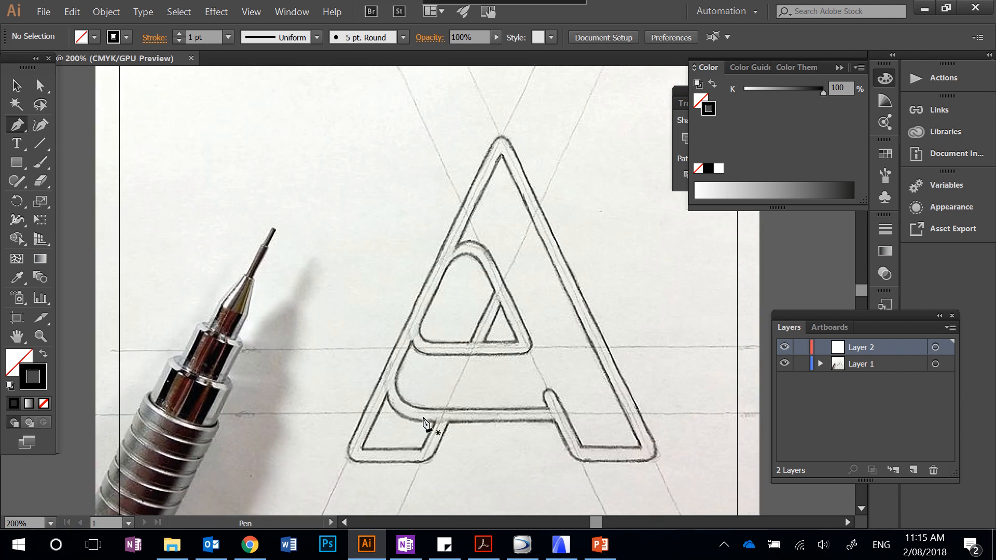
left_click(351, 442)
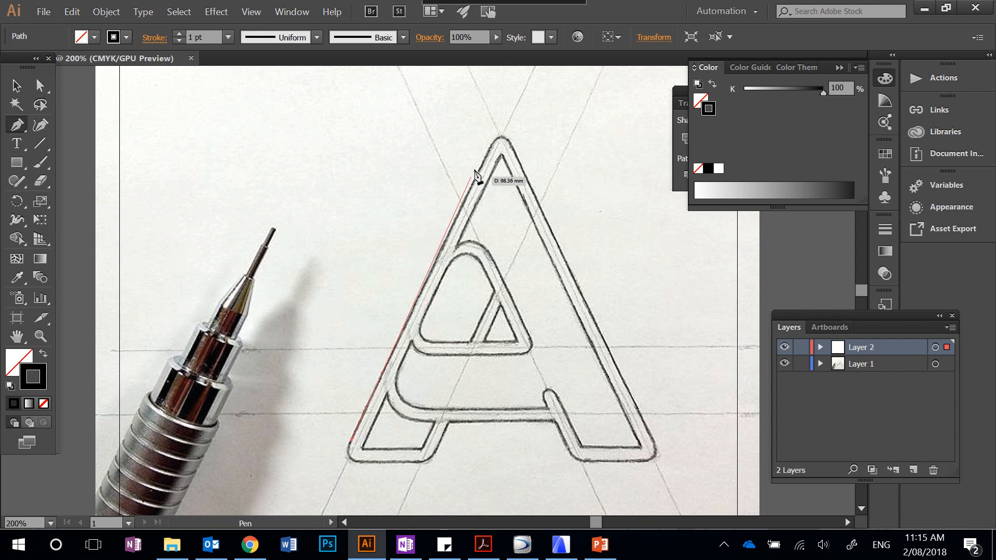
left_click(493, 143)
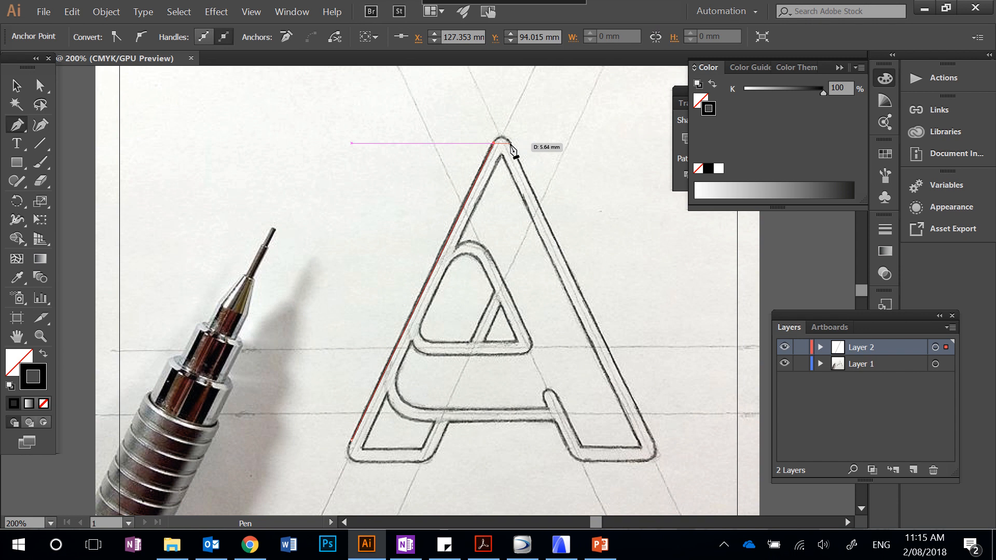
left_click(509, 144)
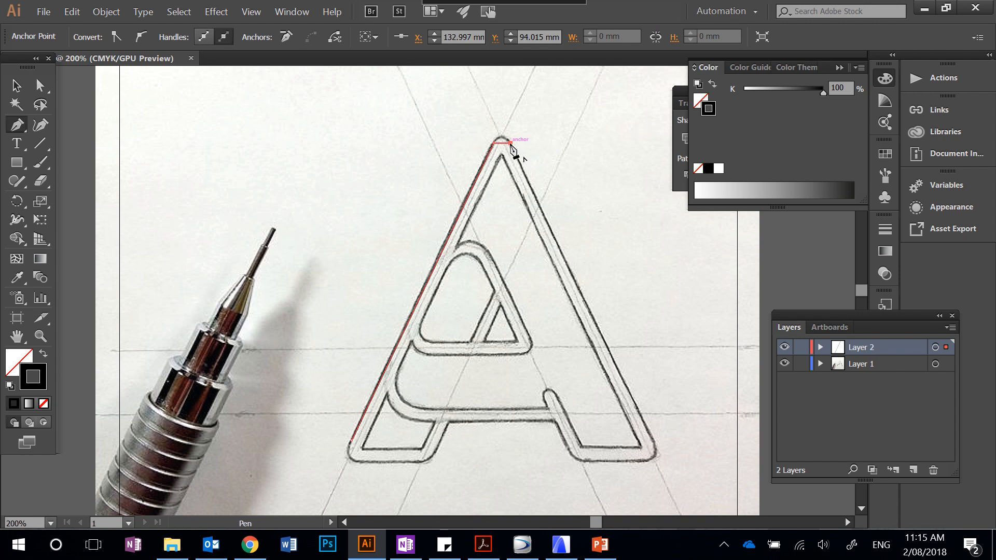
- Continue the path down the letter's outer right edge and around the right foot, cutting its rounded corners with straight segments
left_click(654, 442)
scroll(655, 444, "up", 1)
key("ctrl+=")
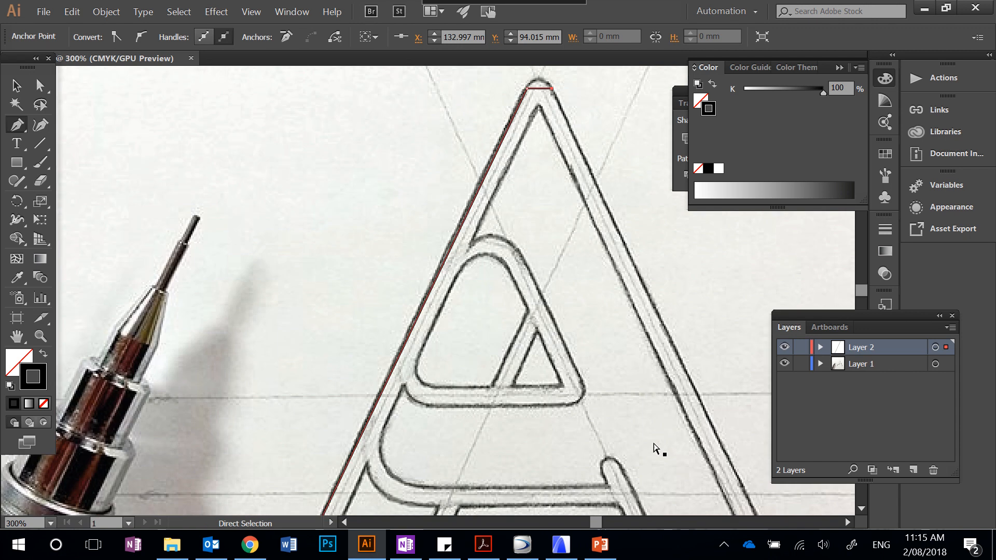
key("ctrl+=")
scroll(654, 450, "down", 5)
scroll(655, 452, "right", 10)
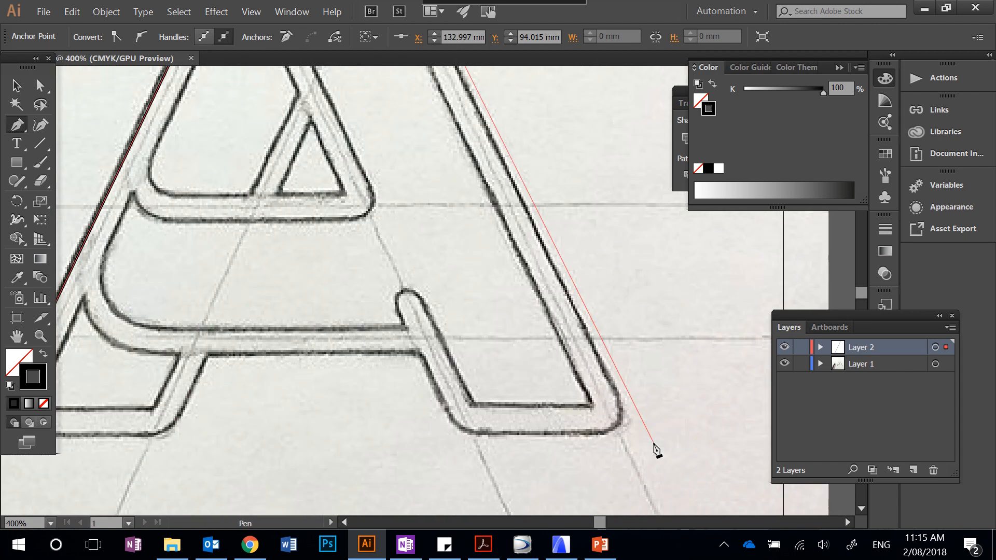
left_click(602, 388)
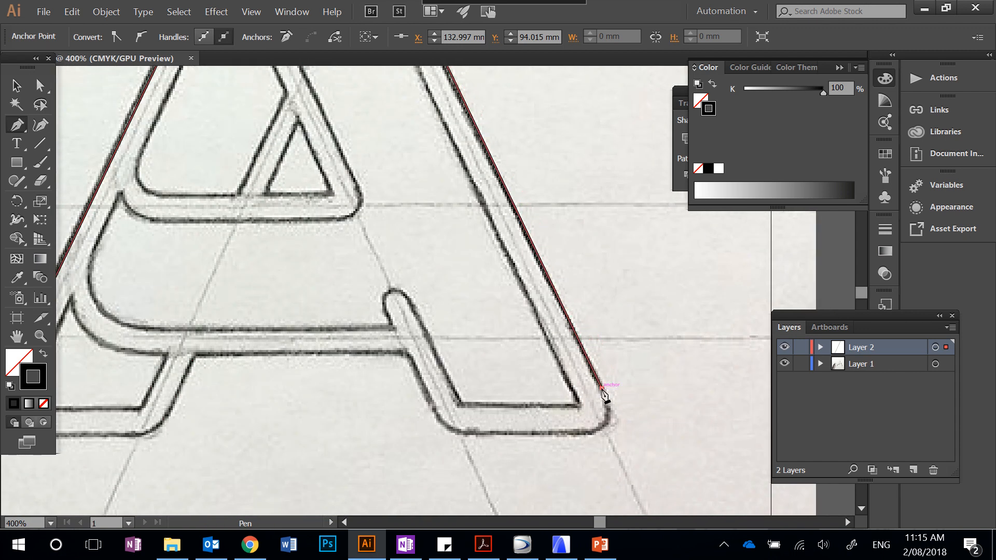
left_click(584, 433)
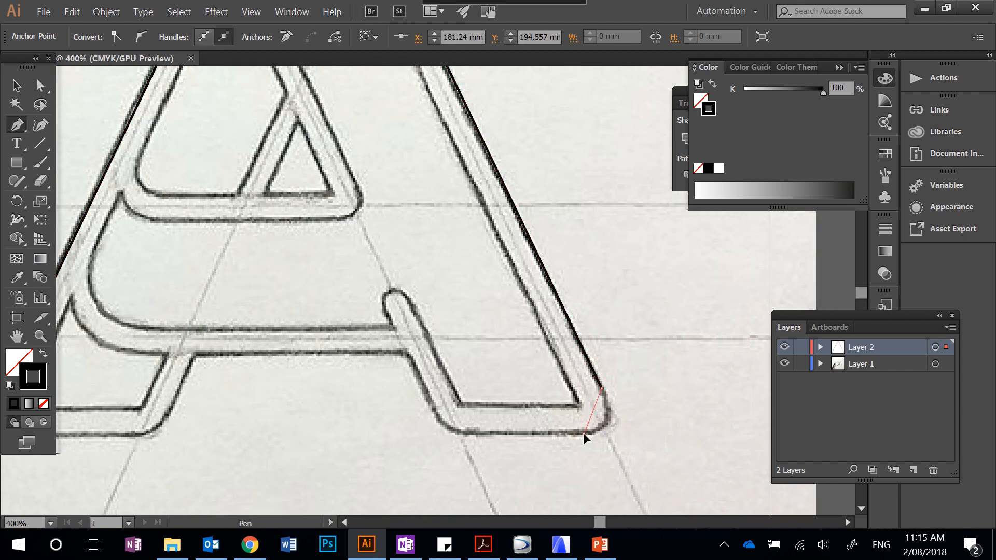
left_click(473, 433)
left_click(432, 404)
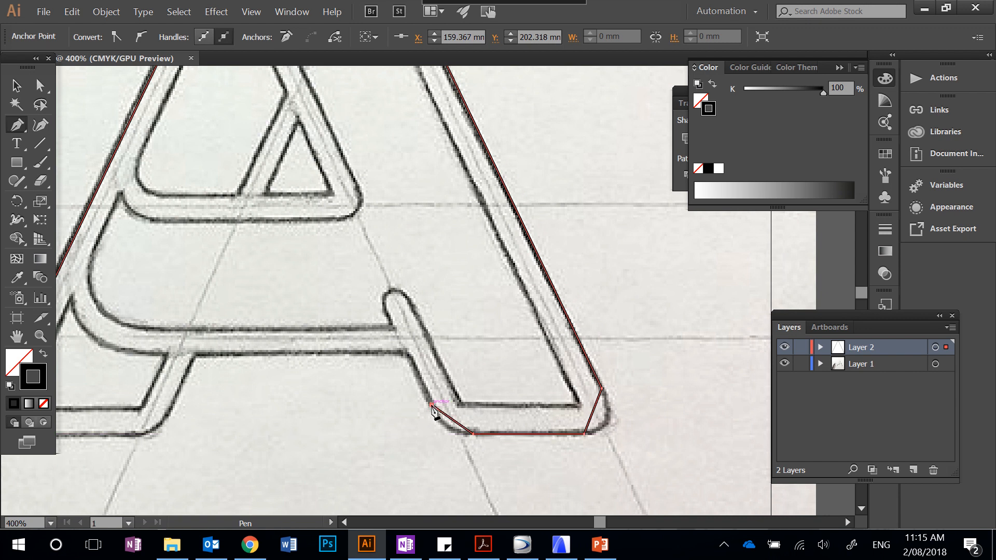
- Continue the path along the crossbar's underside and around the left foot with straight segments, closing it at the starting anchor
left_click(405, 354)
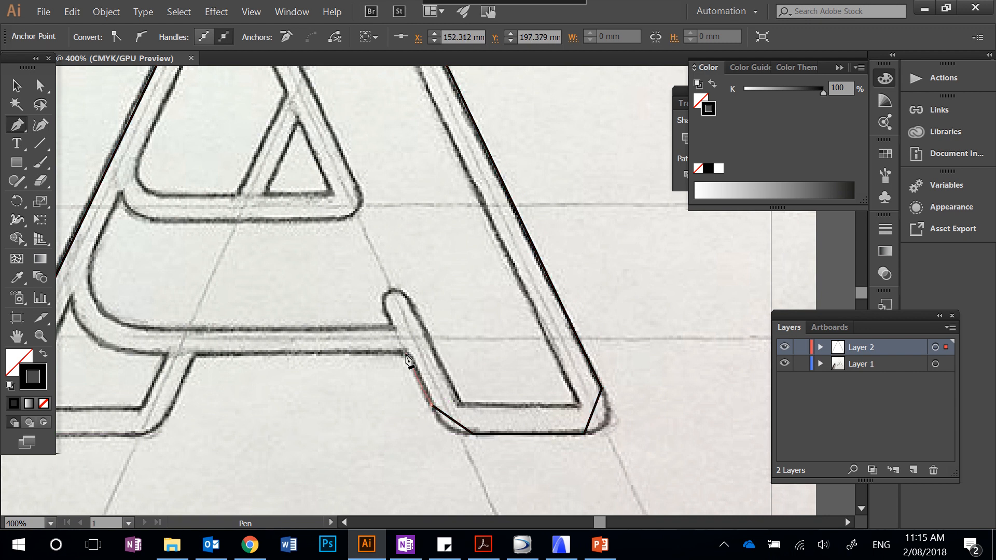
left_click(195, 356)
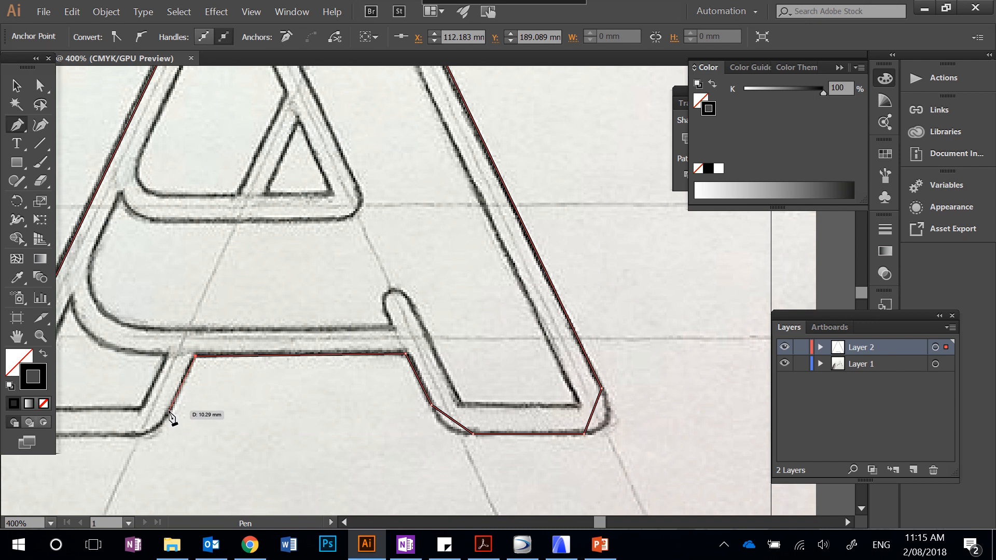
left_click(170, 413)
left_click(130, 433, "ctrl")
left_click(130, 433)
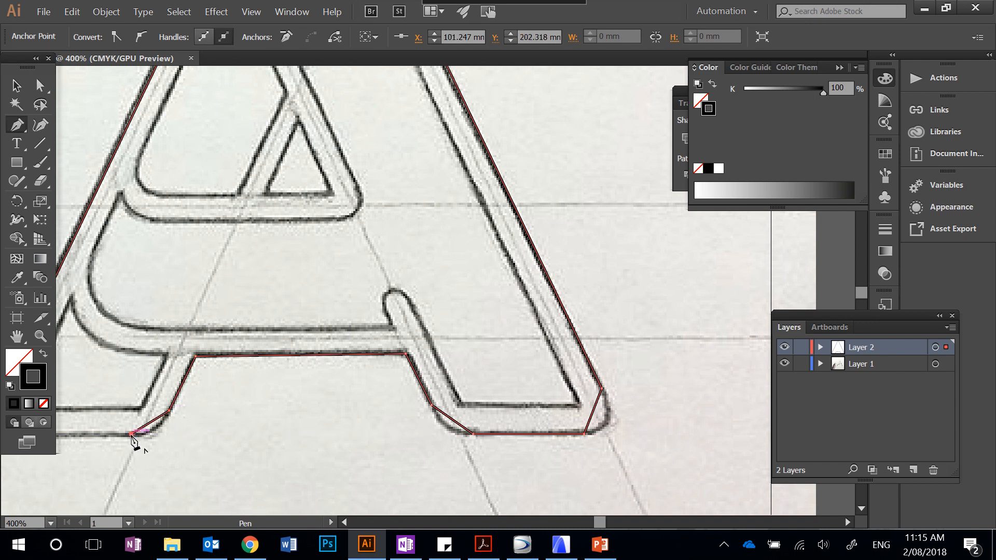
scroll(133, 438, "left", 5)
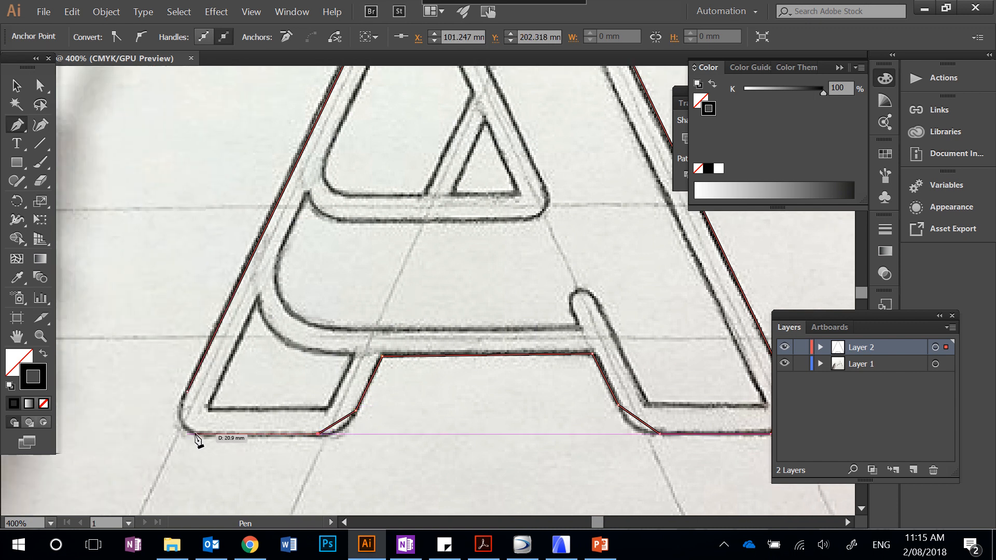
left_click(196, 434)
left_click(187, 391)
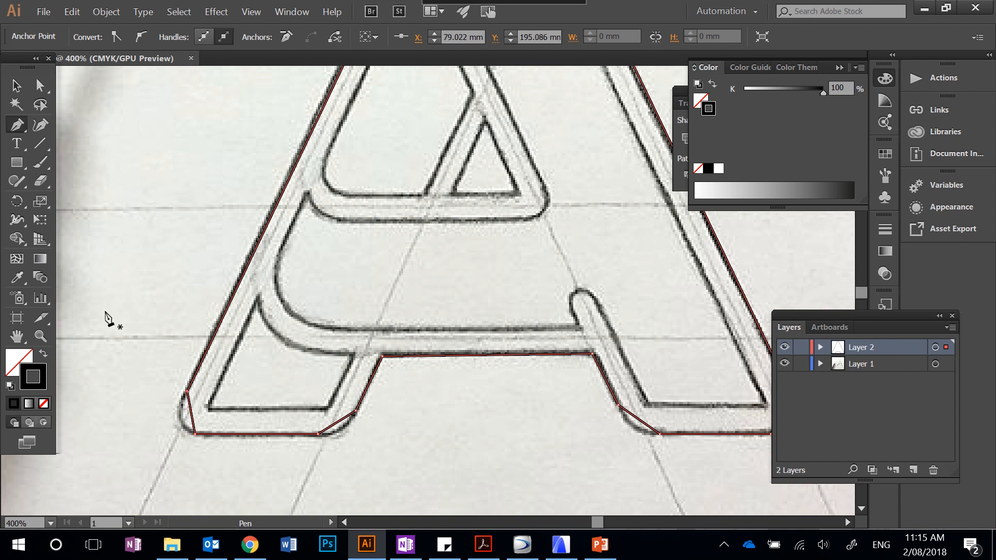
- Bend the straight segment across the letter's apex up to the sketched rounded tip with the Curvature tool
scroll(106, 315, "up", 10)
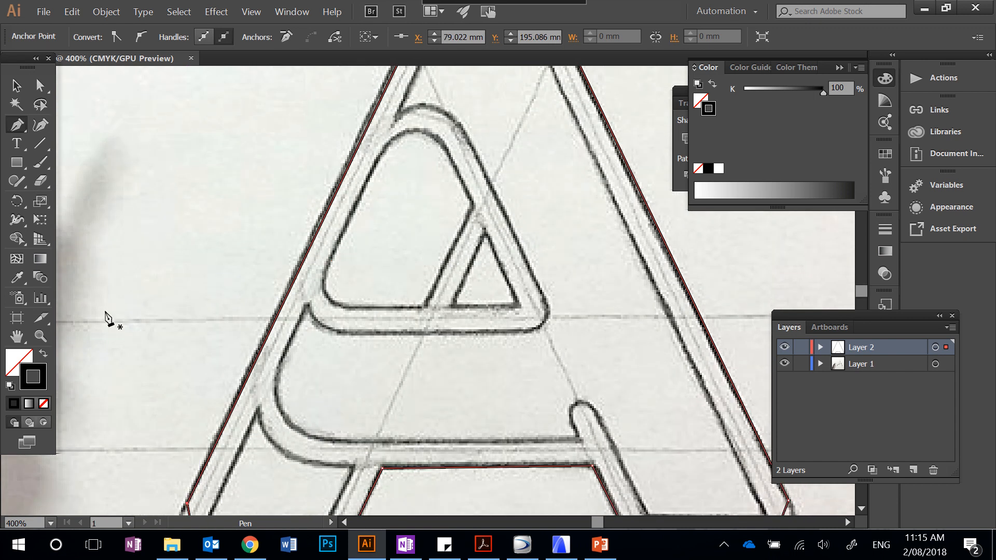
scroll(106, 314, "up", 3)
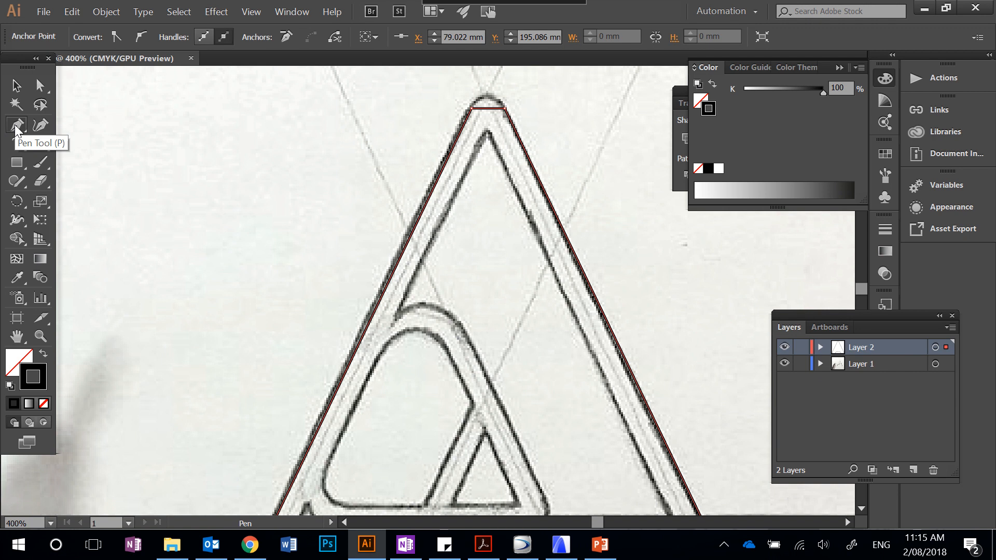
left_click(42, 127)
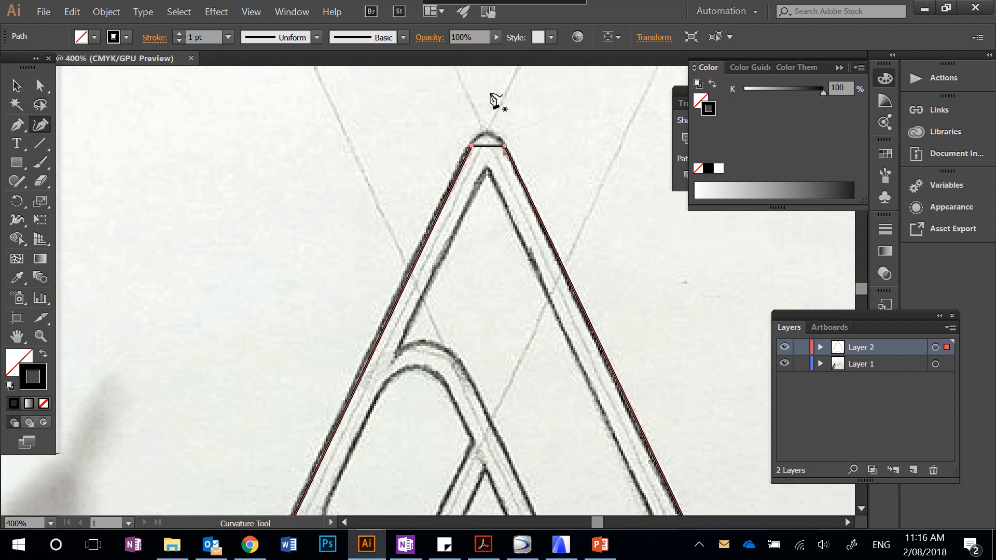
key("ctrl+plus")
key("ctrl+plus")
scroll(490, 94, "up", 5)
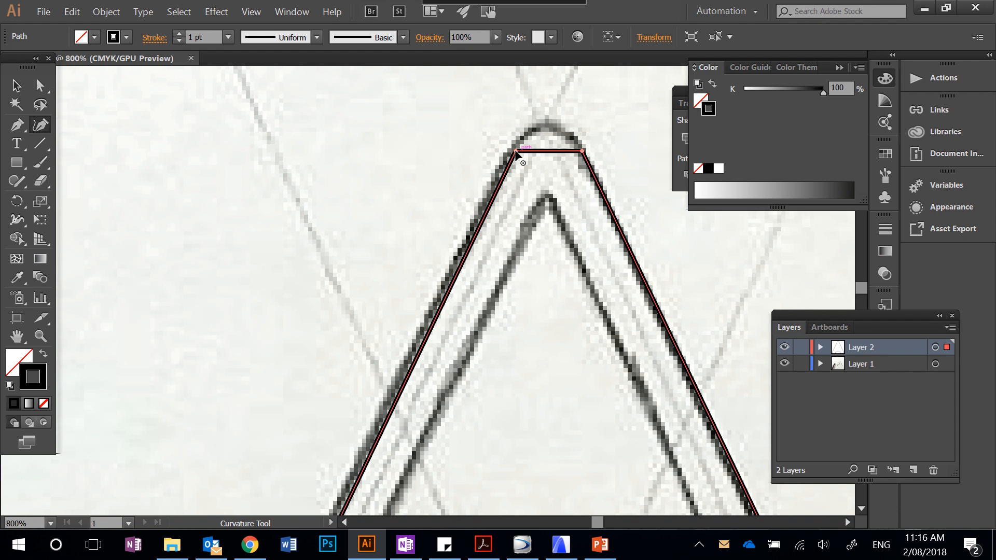
left_click_drag(515, 152, 347, 105)
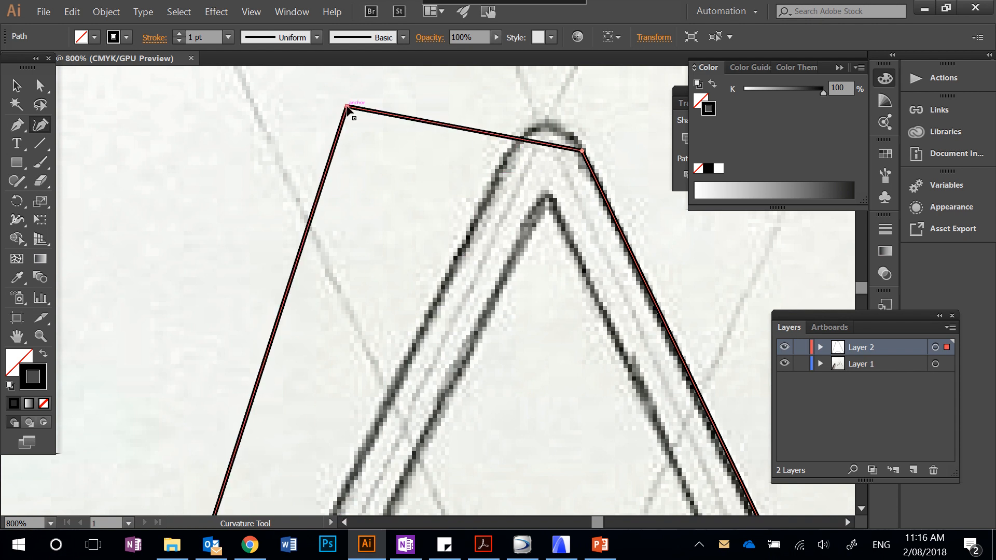
key("ctrl+z")
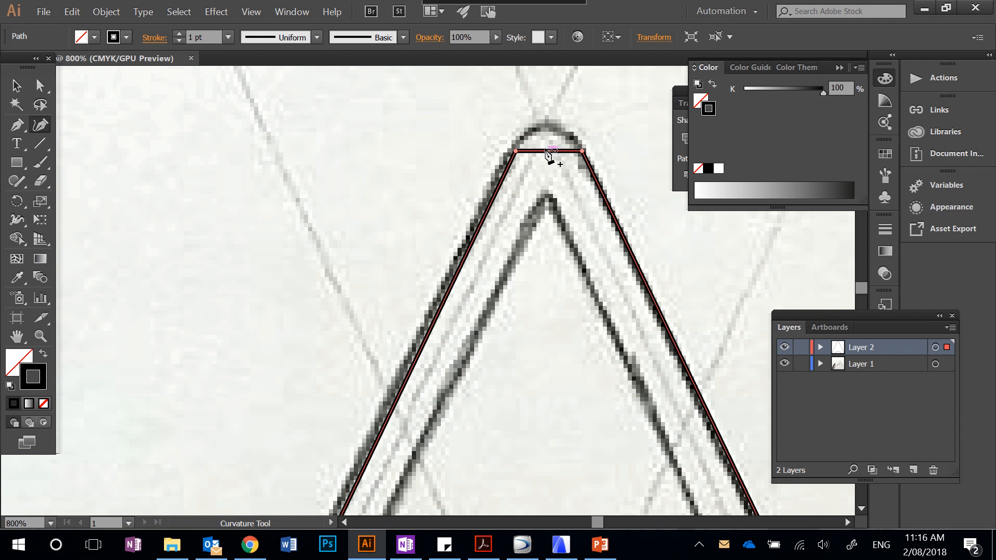
left_click_drag(546, 151, 547, 128)
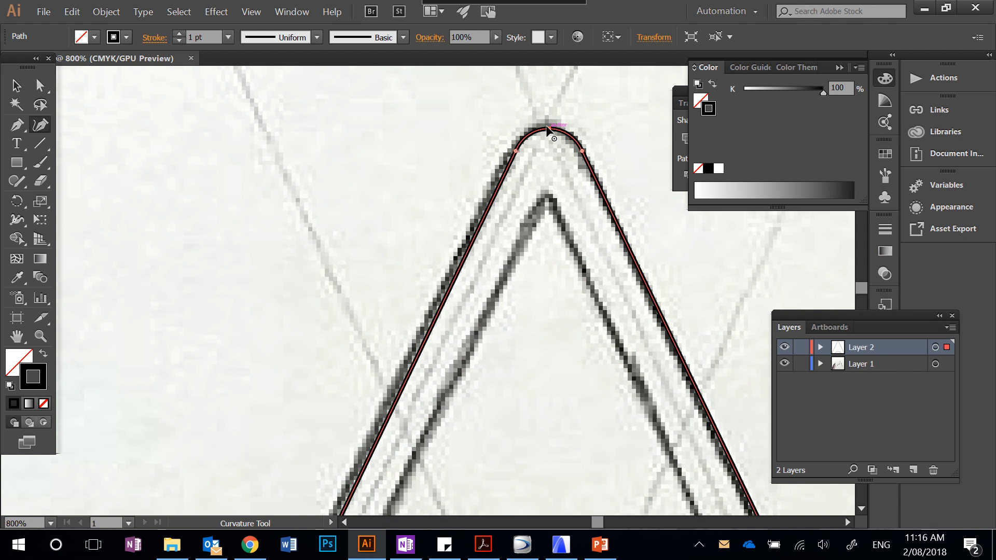
scroll(553, 175, "down", 11)
scroll(584, 291, "right", 7)
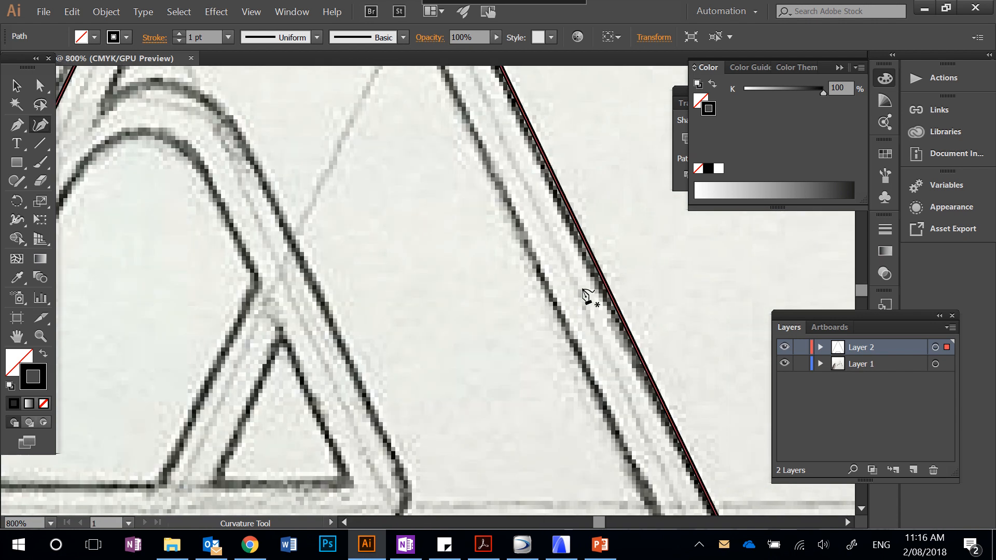
scroll(582, 289, "down", 2)
scroll(587, 296, "down", 11)
scroll(588, 295, "right", 5)
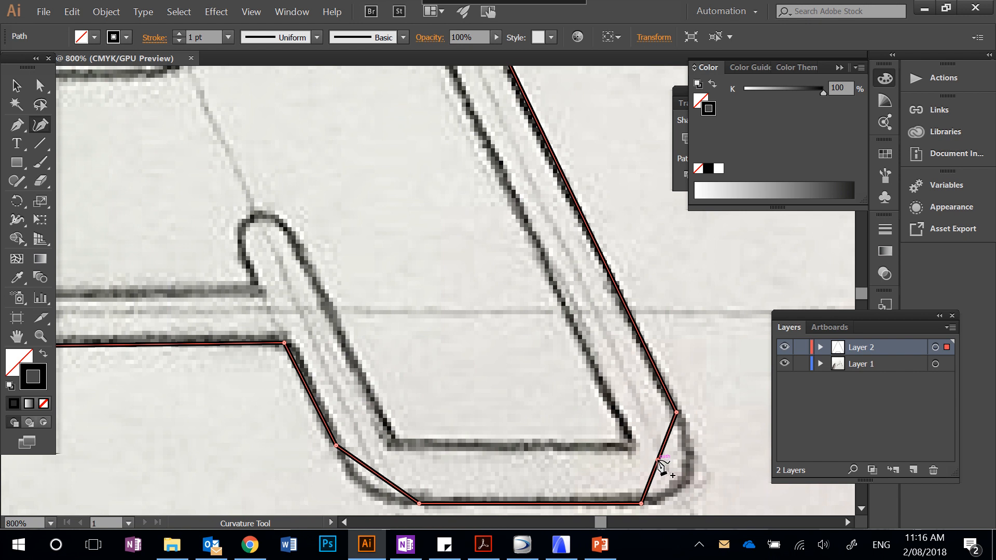
left_click_drag(656, 469, 674, 469)
scroll(677, 472, "down", 10)
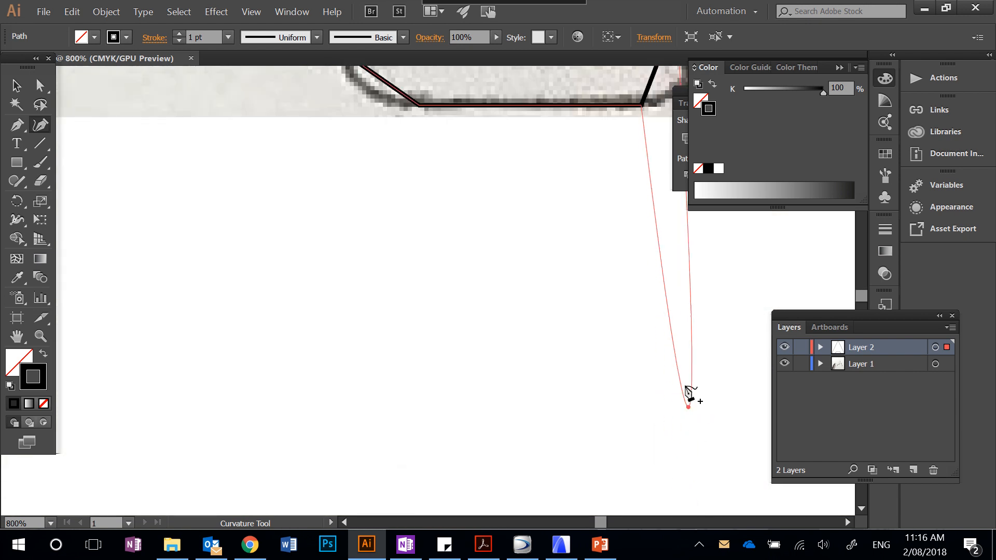
left_click(688, 264)
scroll(689, 271, "up", 6)
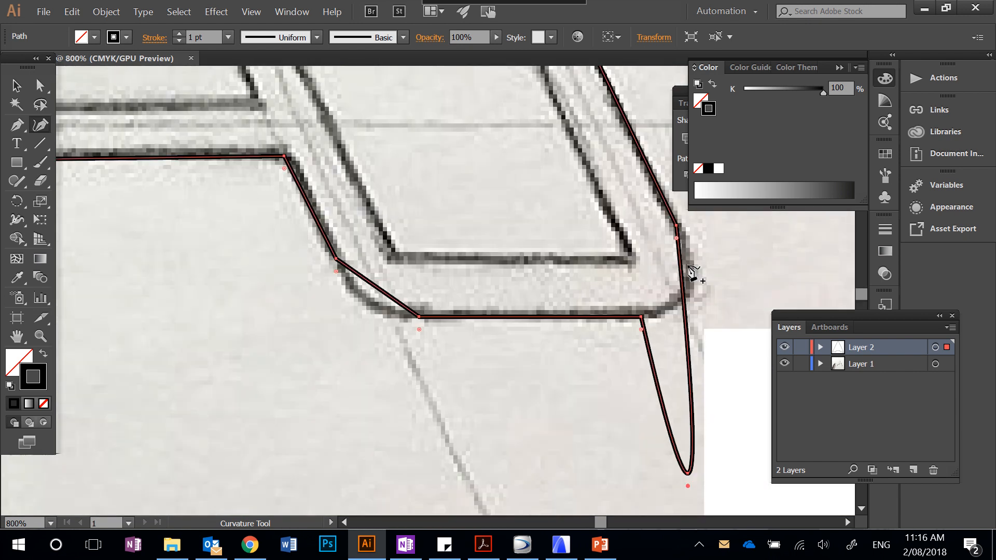
key("Delete")
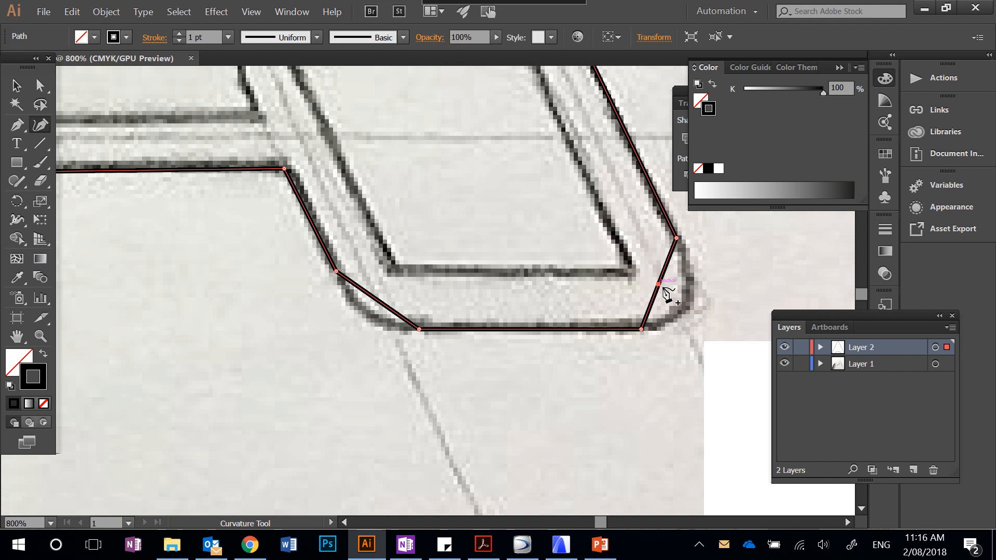
- Bend the four straight corner segments of the right and left feet outward to the sketch's rounded corners
left_click_drag(660, 285, 674, 309)
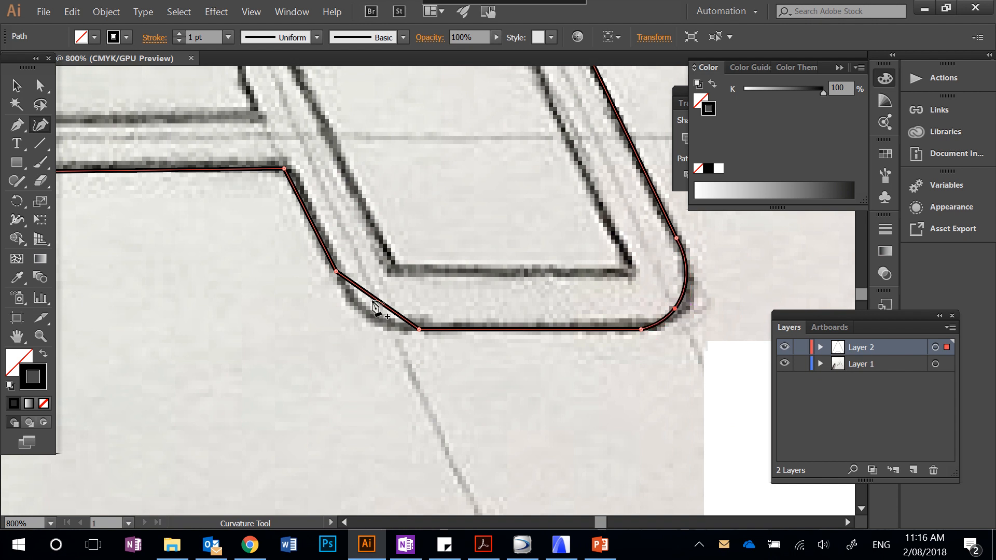
left_click_drag(375, 300, 366, 311)
scroll(322, 327, "left", 10)
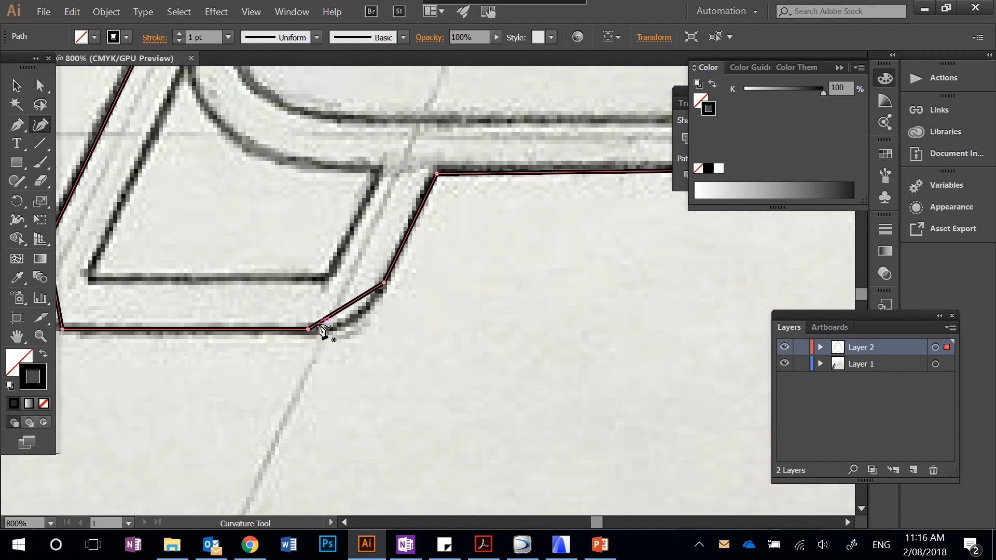
left_click_drag(344, 307, 353, 316)
scroll(251, 356, "left", 4)
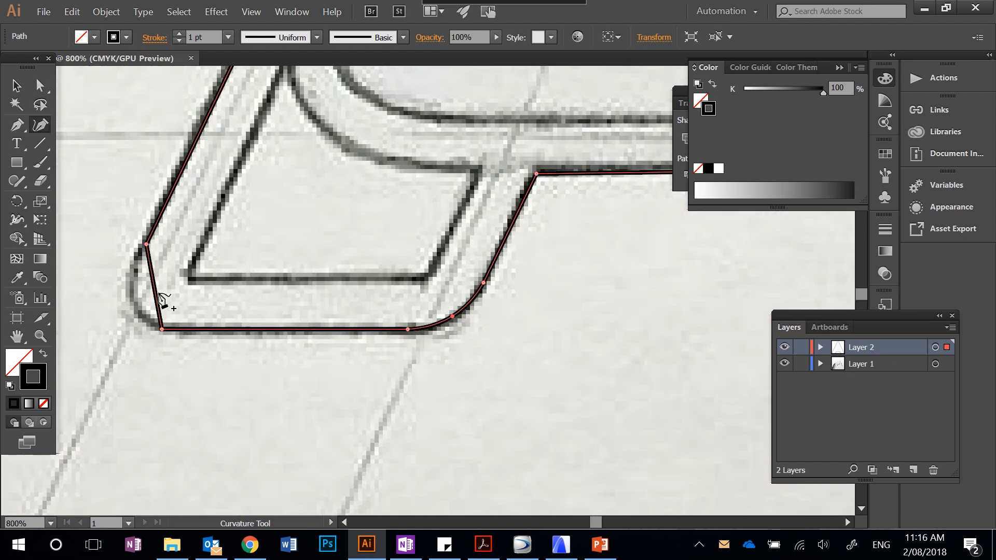
mouse_move(155, 287)
left_mouse_down()
mouse_move(138, 298)
mouse_move(140, 336)
mouse_move(145, 310)
left_mouse_up()
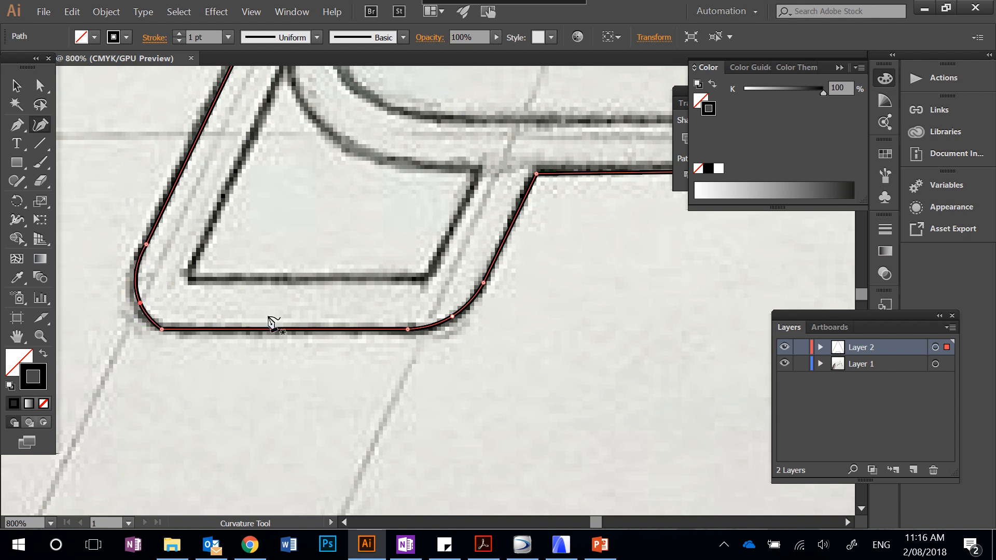
- Hide the sketch on Layer 1 to check the traced outline on its own, and show the sketch again
scroll(268, 322, "up", 12)
scroll(270, 324, "up", 10)
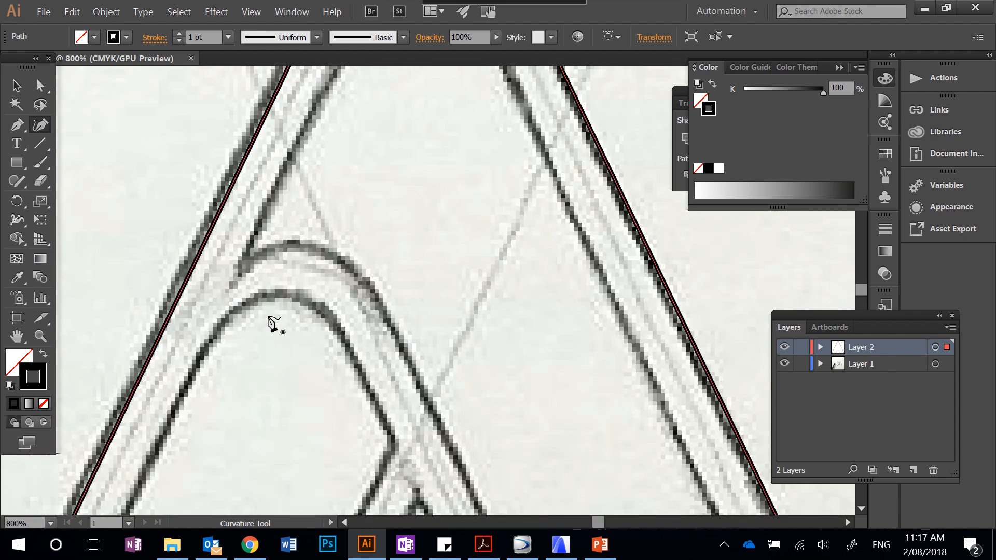
scroll(271, 324, "down", 5)
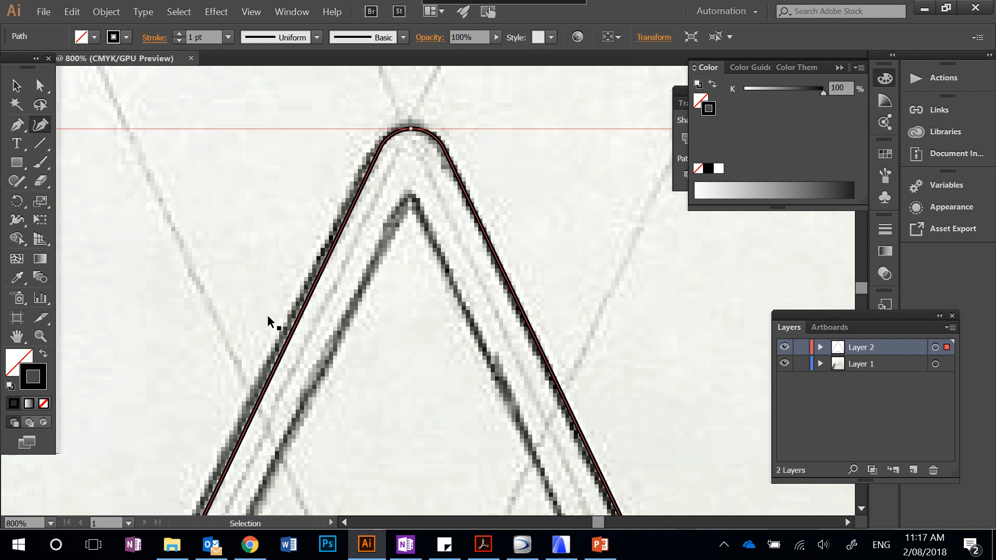
scroll(271, 324, "down", 5)
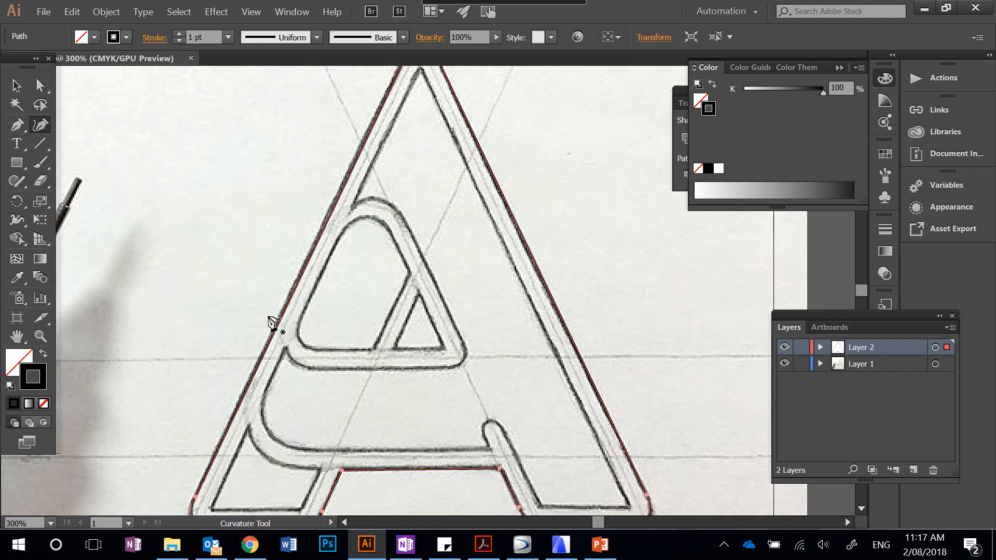
left_click(17, 85)
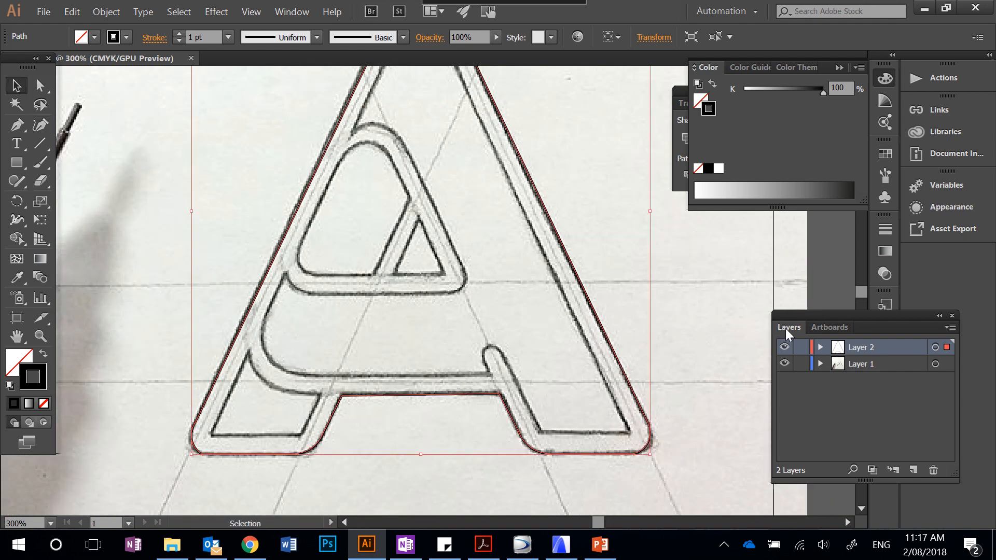
left_click(784, 363)
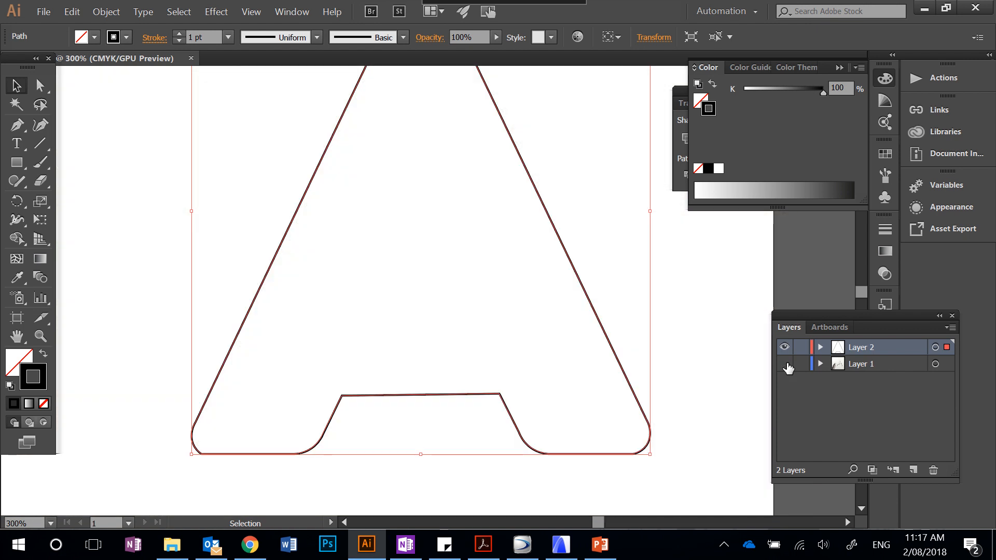
left_click(784, 363)
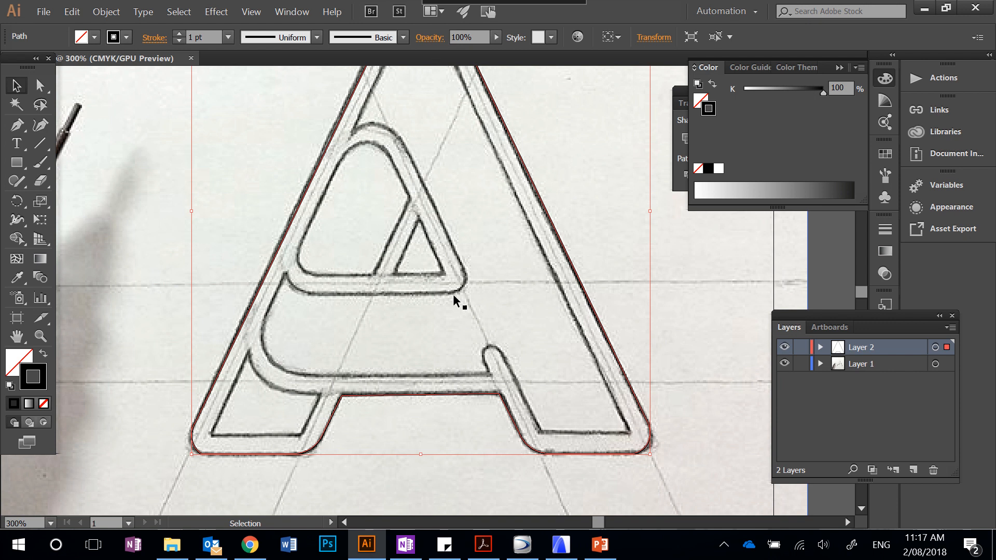
- Trace the left foot's inner panel as a closed four-point Pen path, and bend its upper segment to the sketched curve with the Curvature tool
left_click(10, 127)
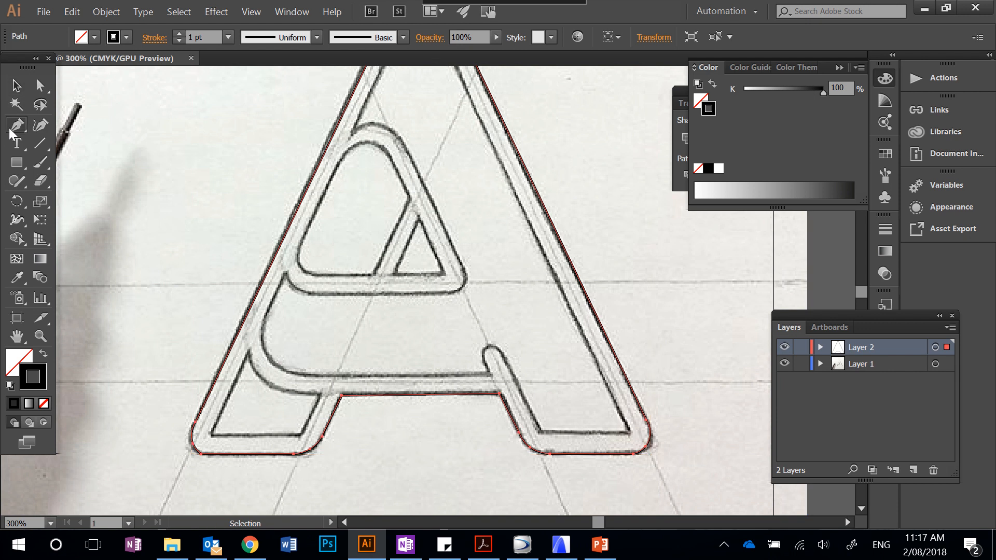
left_click(249, 354)
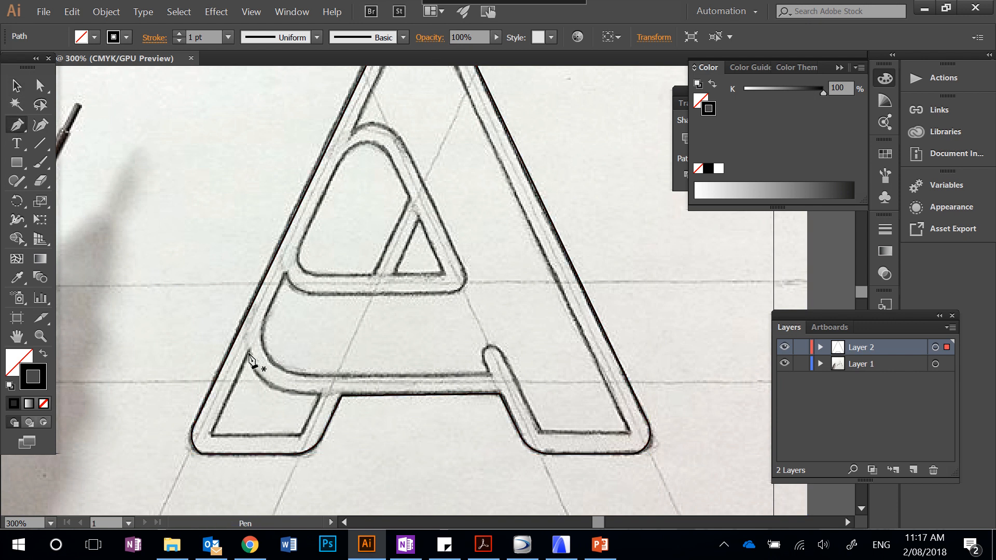
left_click(211, 432)
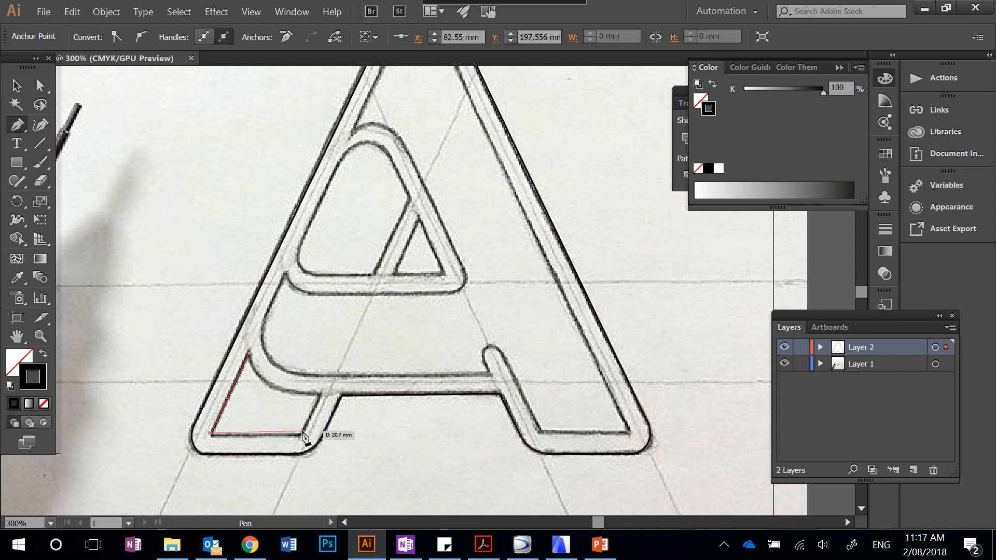
left_click(302, 434)
left_click(320, 393)
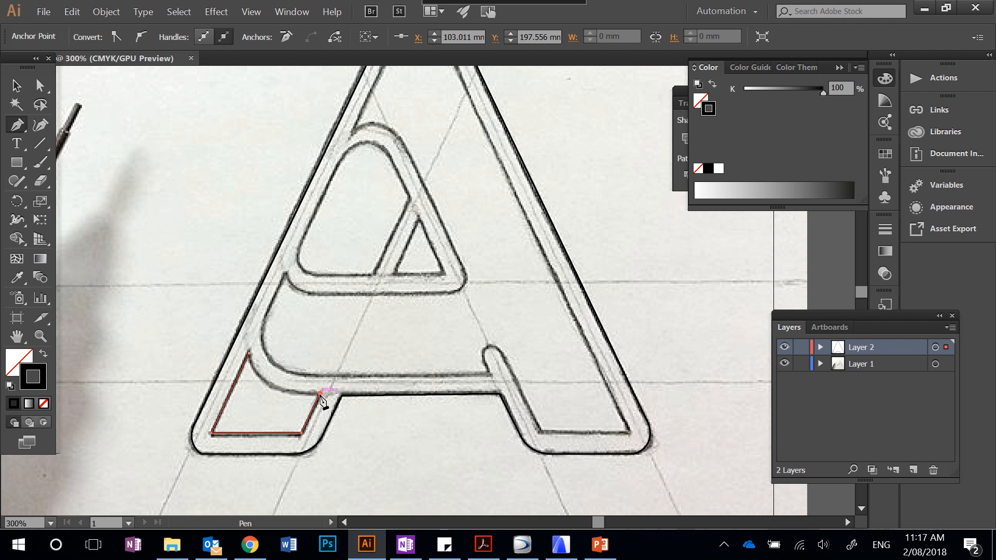
left_click(249, 355)
left_click(40, 126)
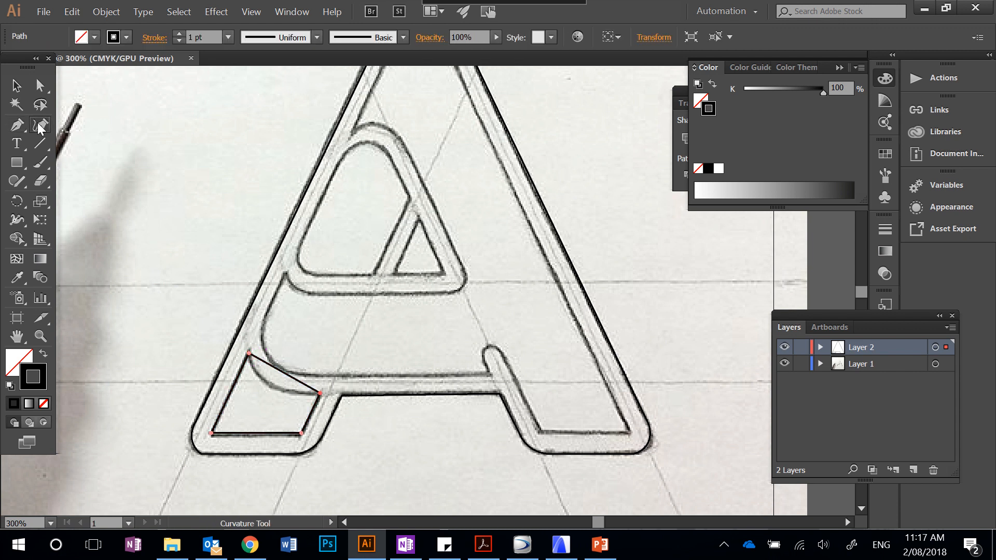
left_click_drag(285, 373, 266, 382)
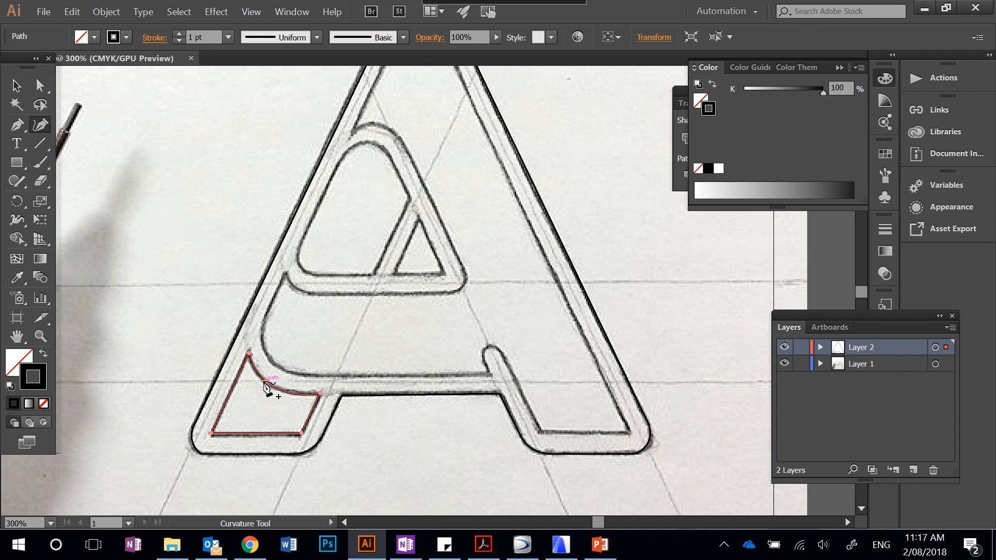
- Start a Pen path along the crossbar's upper edge, from its right end across the left curve to the pointed tip below the bowl
left_click(17, 125)
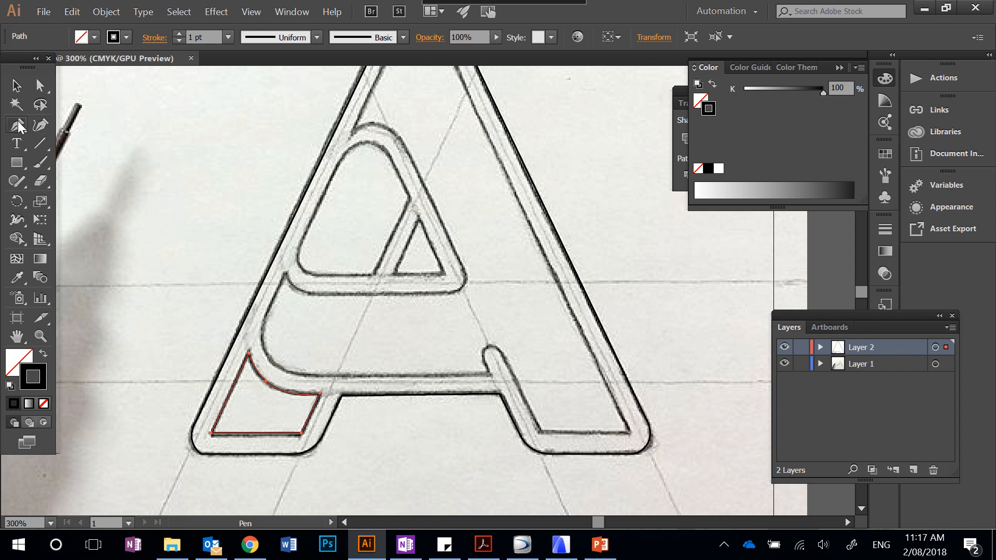
left_click(491, 374)
left_click(309, 374)
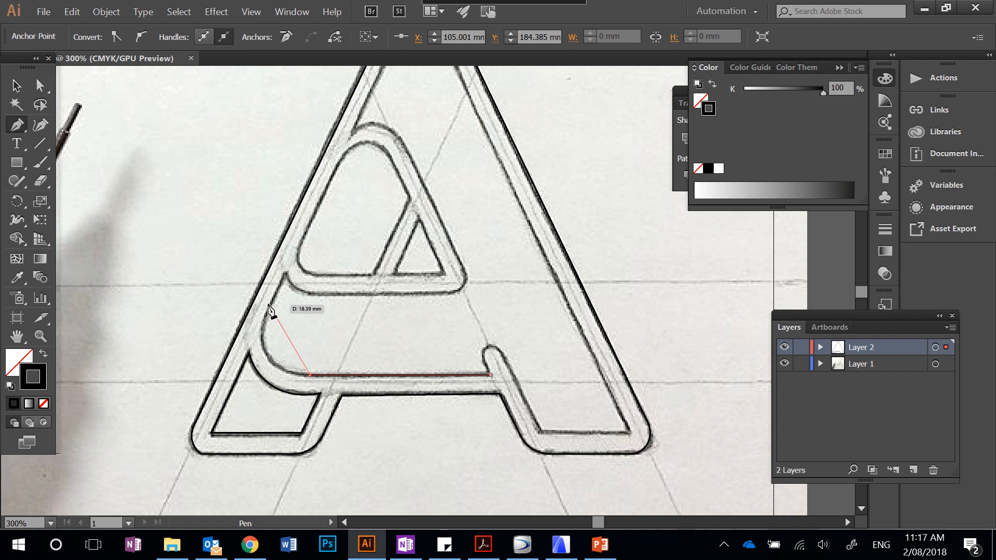
left_click(266, 310)
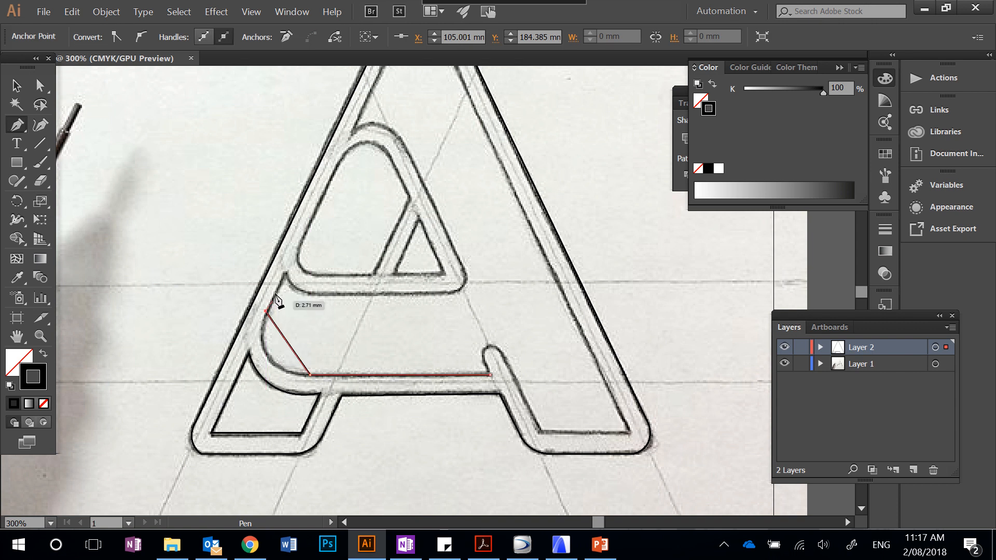
left_click(285, 272)
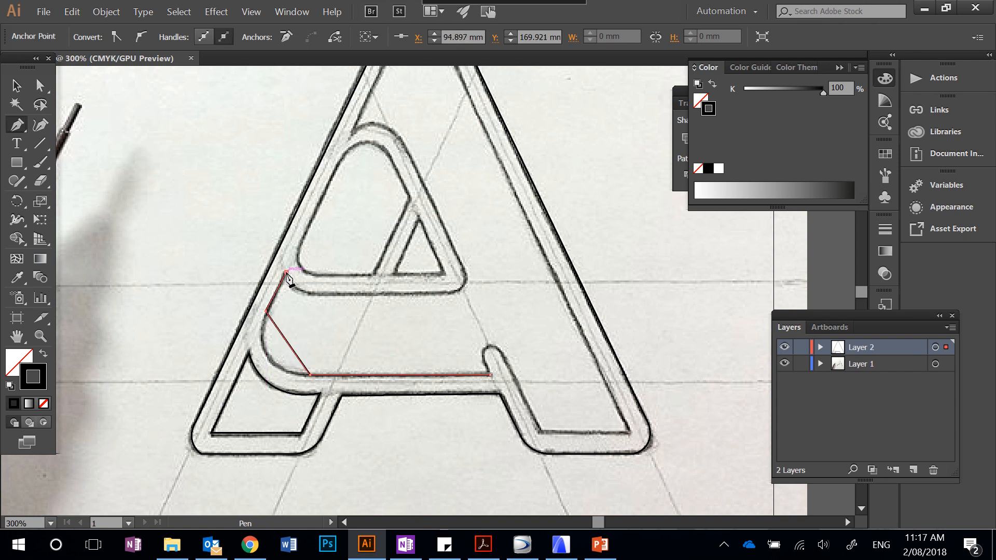
- Continue the Pen path along the bowl's outer lower edge, up its right side and across its top to the left stem
left_click(315, 292)
left_click(446, 293)
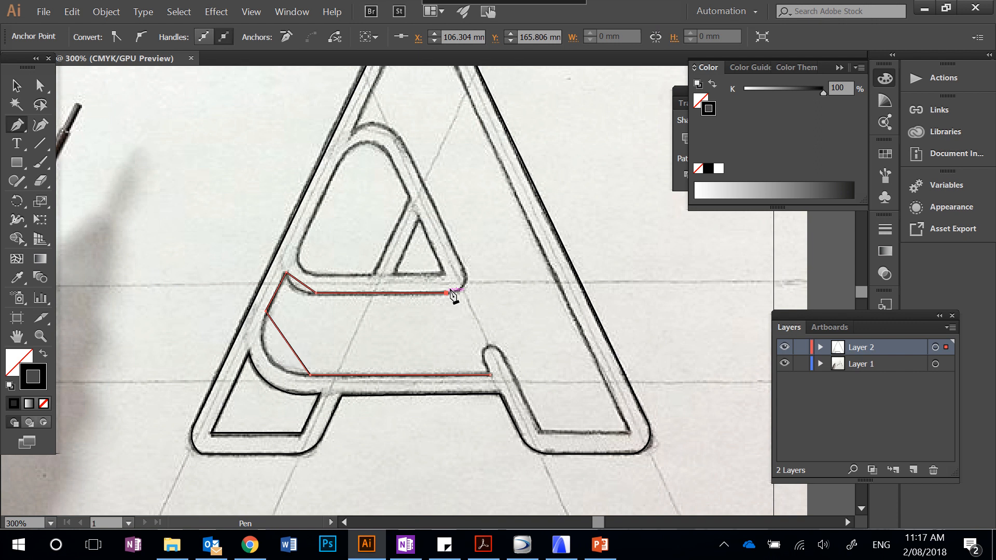
left_click(460, 264)
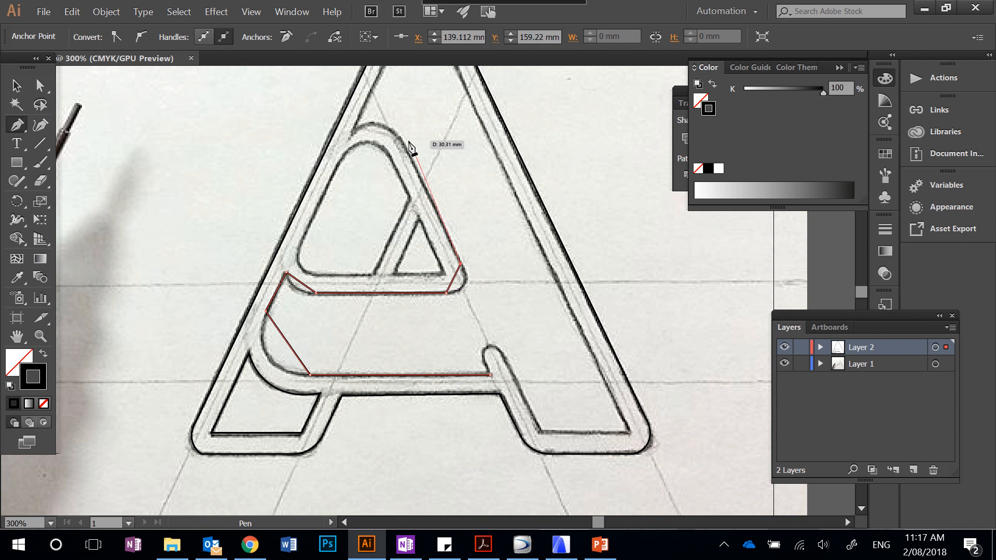
left_click(402, 142)
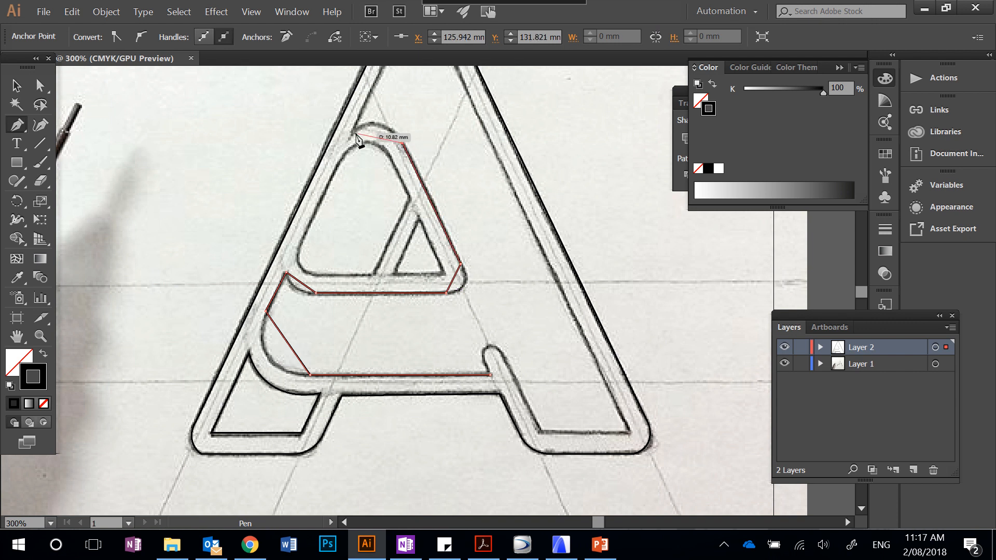
left_click(352, 132)
- Extend the path to the inner apex, down the right leg, around its foot and up over the crossbar's end stub, closing it at the start point
scroll(413, 109, "up", 3)
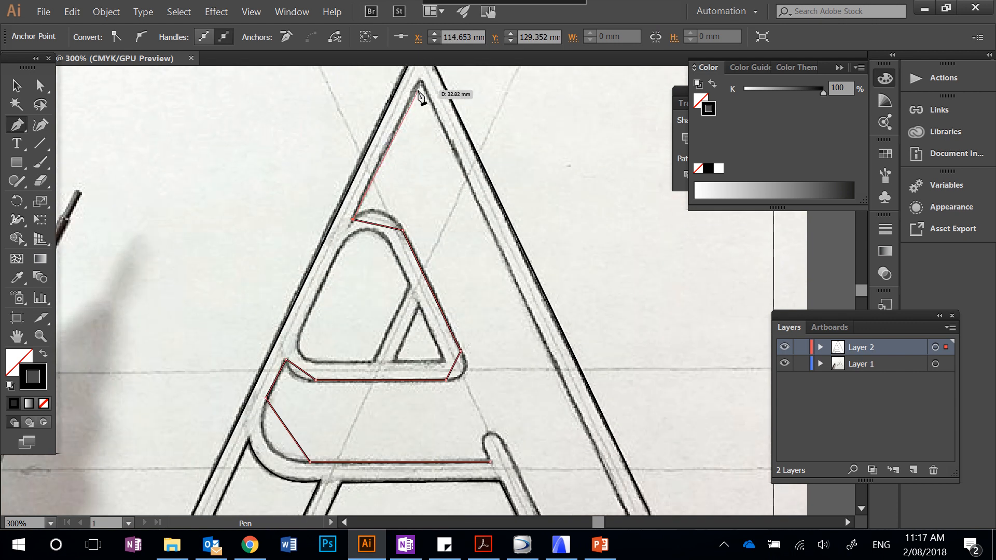
left_click(421, 81)
scroll(474, 265, "down", 4)
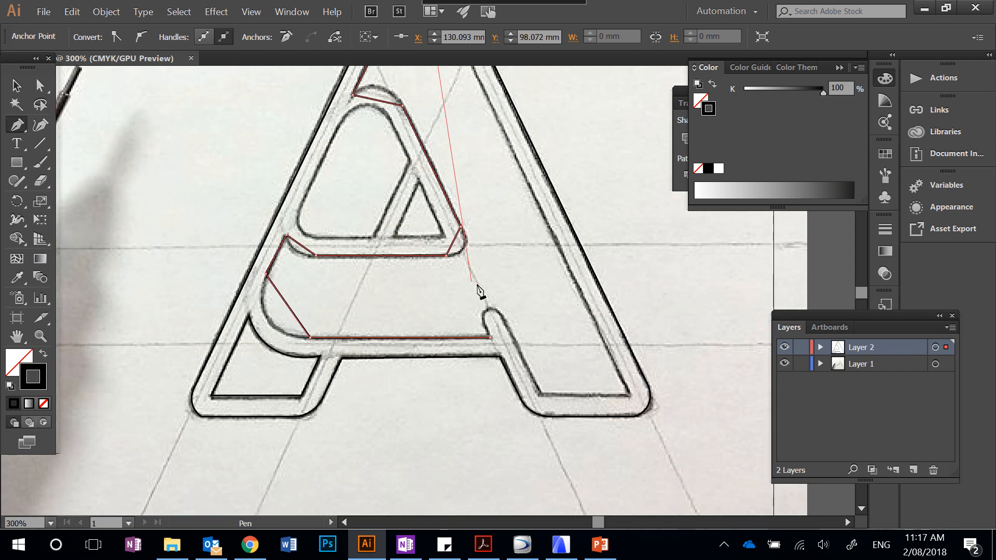
left_click(629, 393)
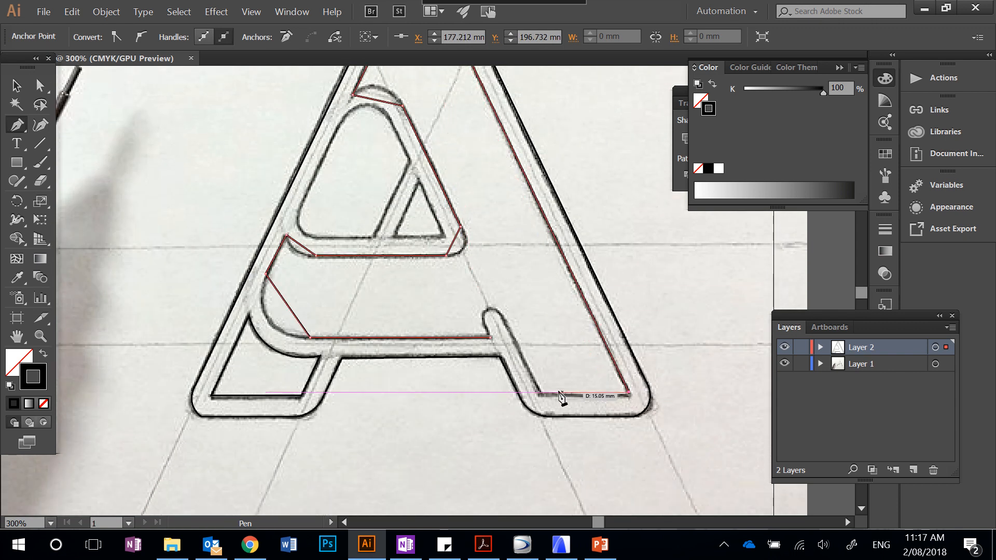
left_click(541, 394)
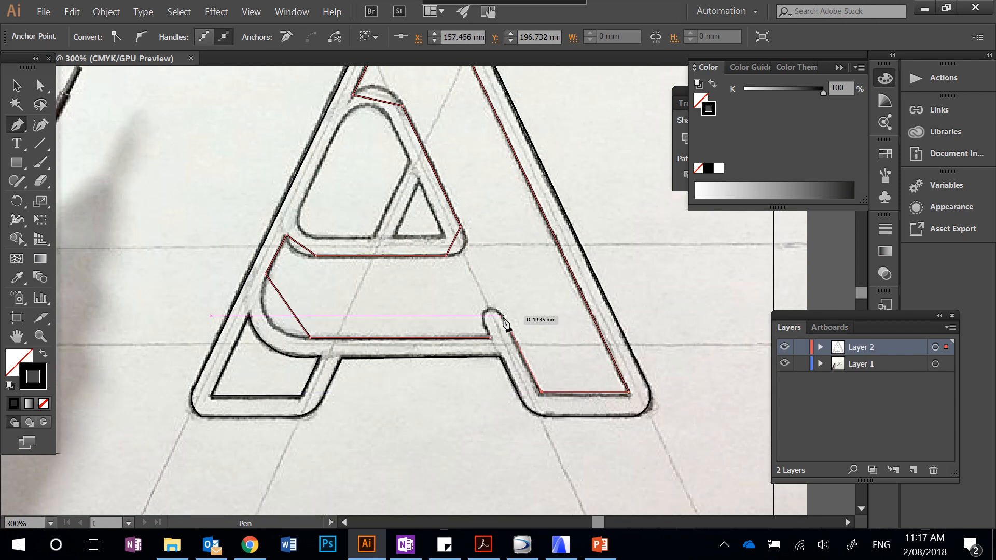
left_click(502, 316)
left_click(483, 315)
left_click(489, 337)
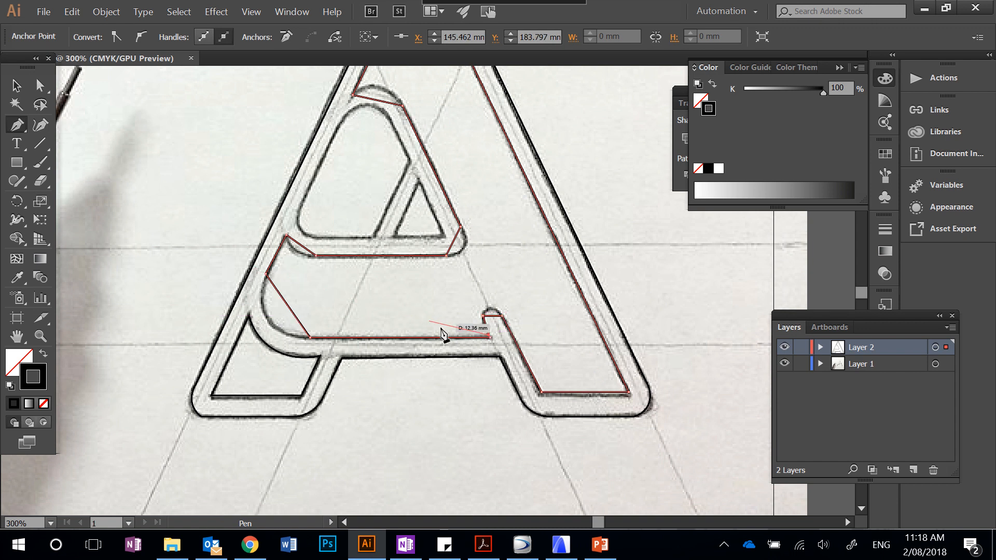
left_click(490, 337)
- Bend the path's straight corner segments to the sketch at the crossbar's left curve, the bowl's corners and top, and the end stub with the Curvature tool
left_click(40, 125)
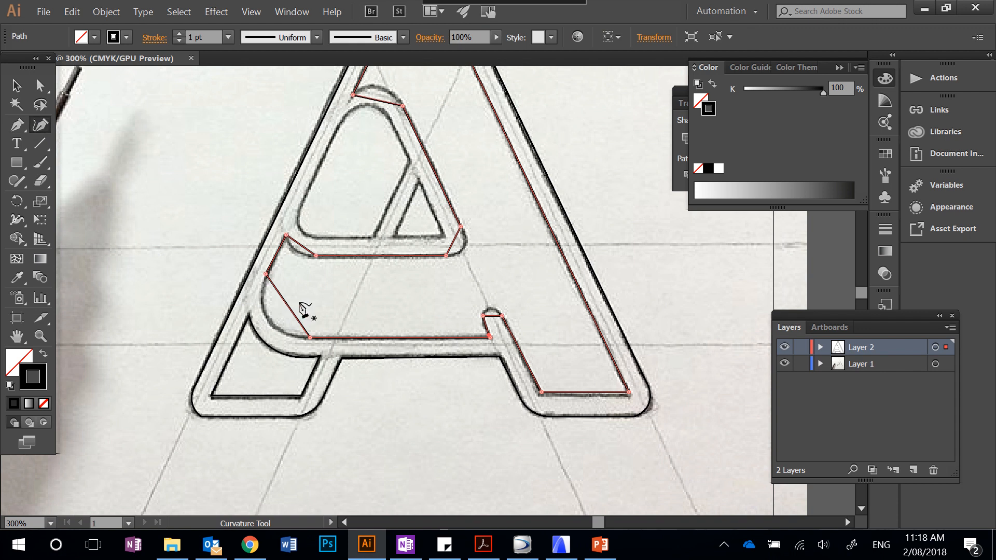
left_click_drag(288, 305, 268, 319)
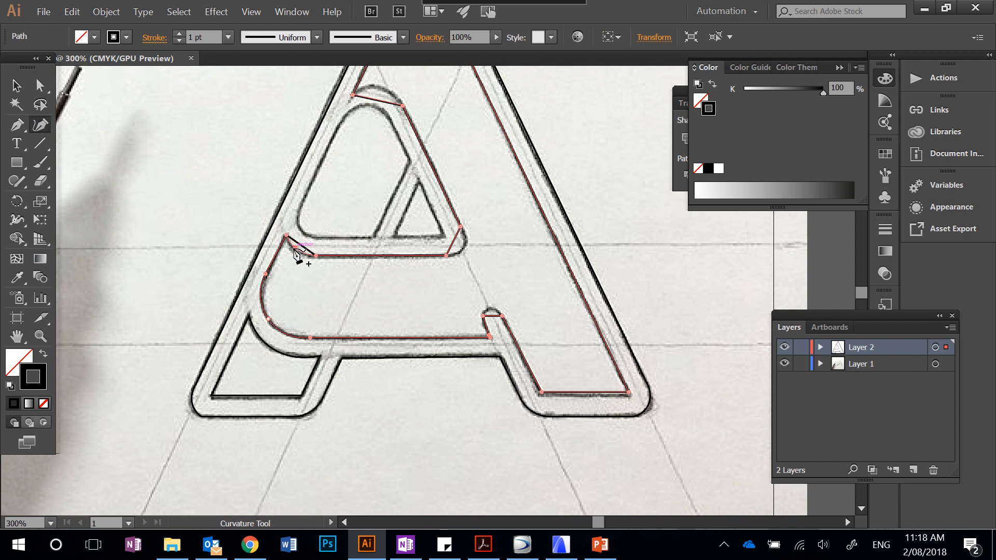
left_click(294, 247)
left_click(461, 242)
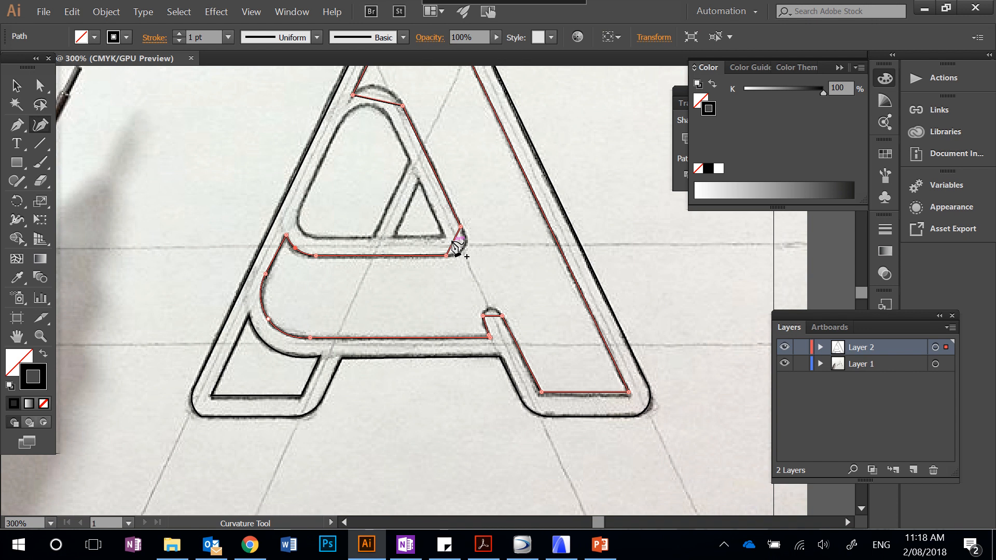
scroll(393, 116, "up", 3)
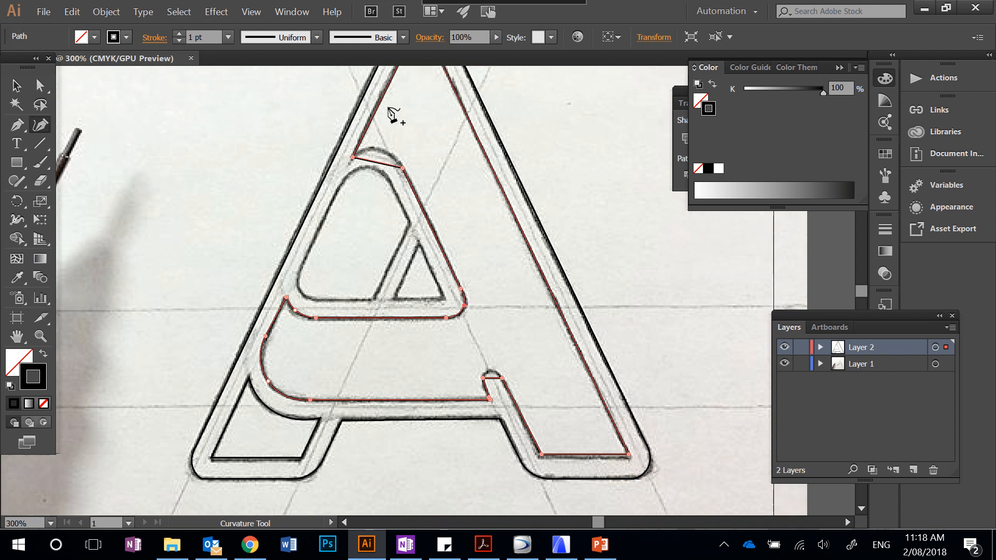
left_click_drag(380, 178, 380, 163)
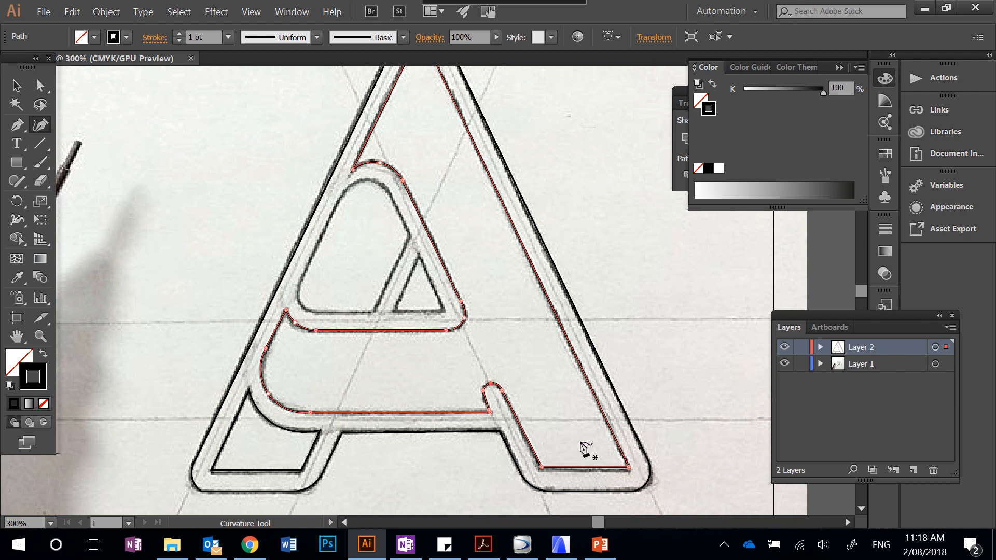
- Trace the large opening inside the bowl, beside the diagonal bar, as a closed six-point Pen path
scroll(585, 450, "up", 3)
scroll(586, 450, "down", 1)
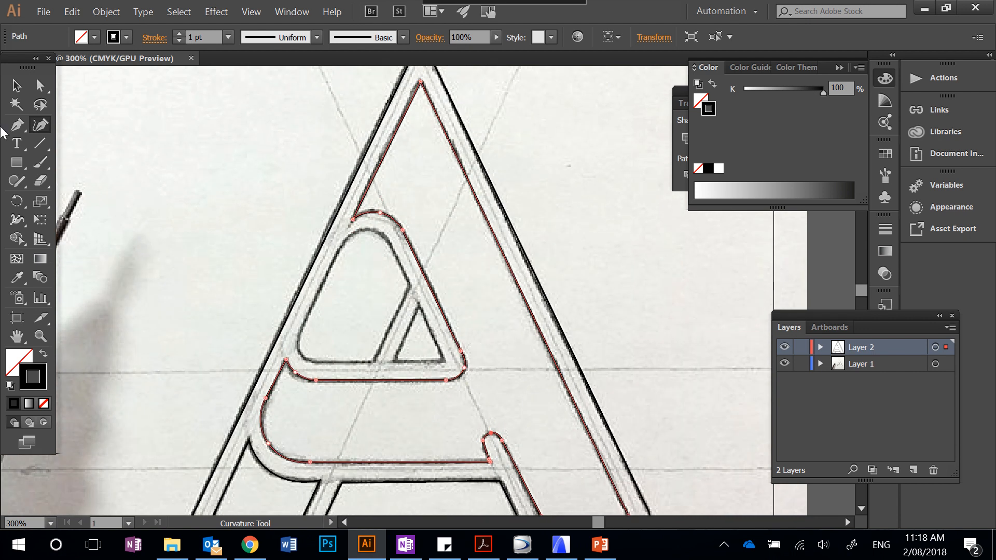
left_click(17, 124)
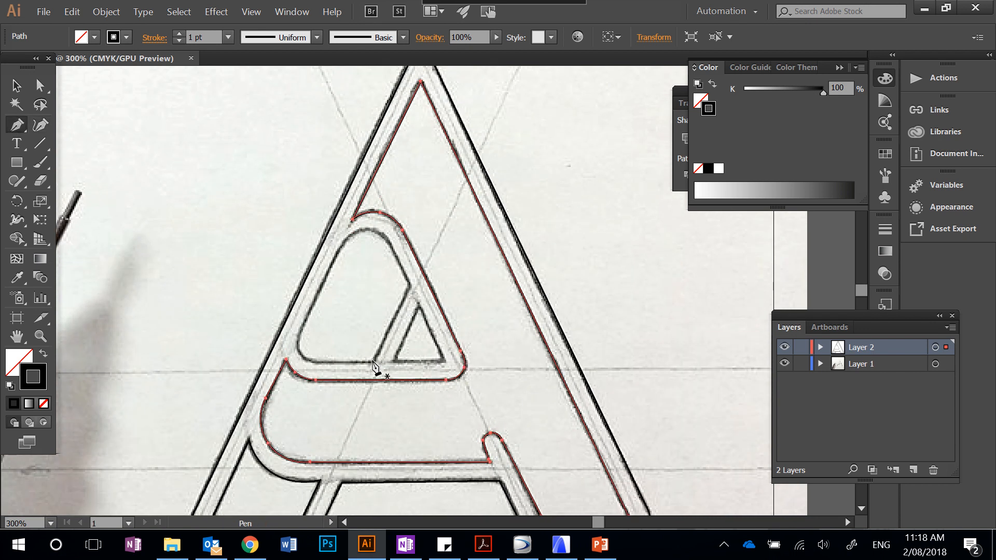
left_click(372, 360)
left_click(315, 360)
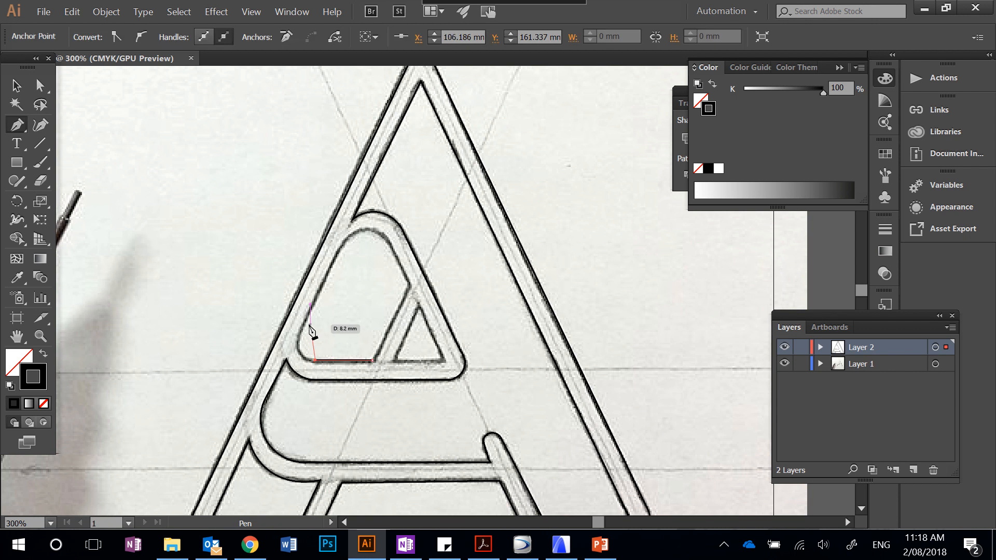
left_click(306, 317)
left_click(344, 241)
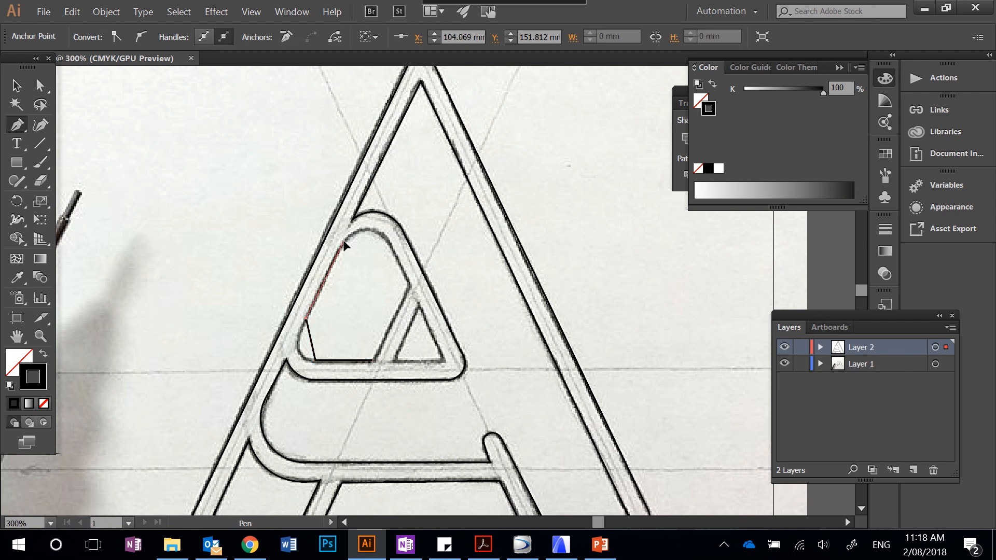
left_click(389, 240)
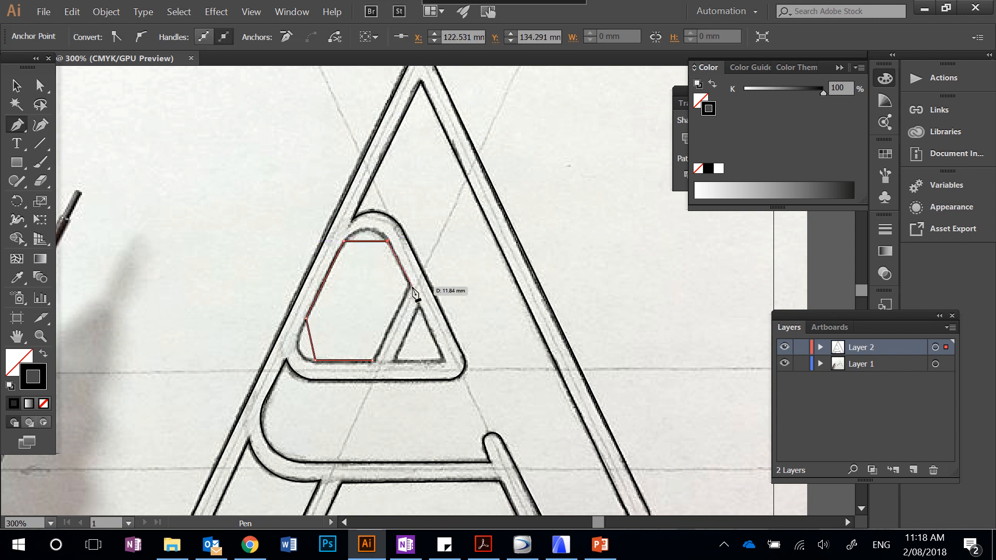
left_click(410, 285)
left_click(374, 360)
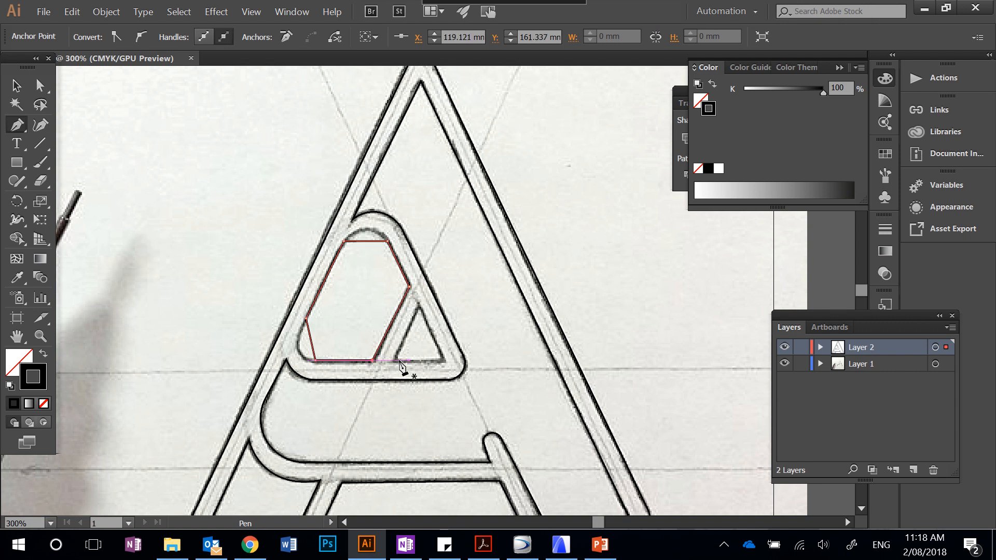
- Trace the small triangular opening right of the diagonal bar as a closed three-point Pen path
left_click(394, 359)
left_click(444, 360)
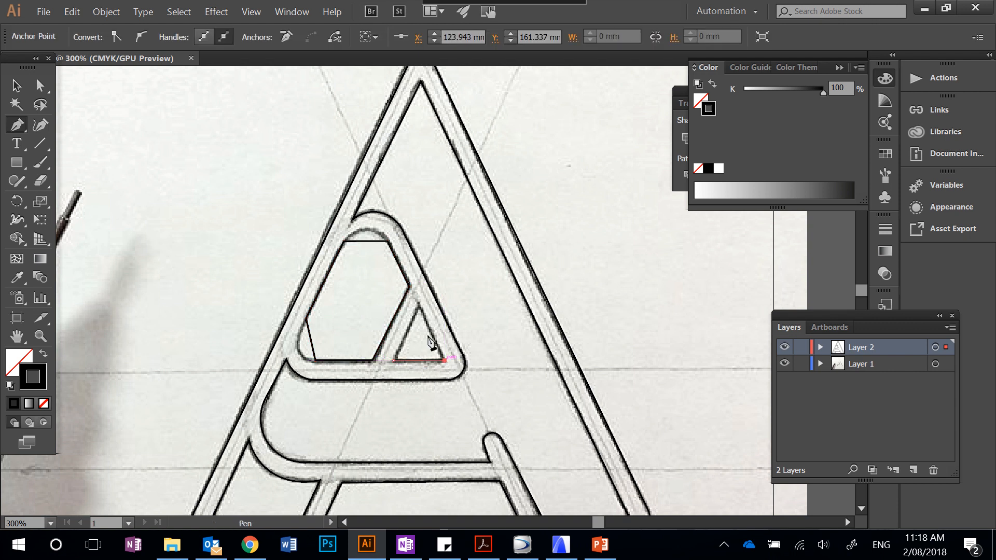
left_click(419, 304)
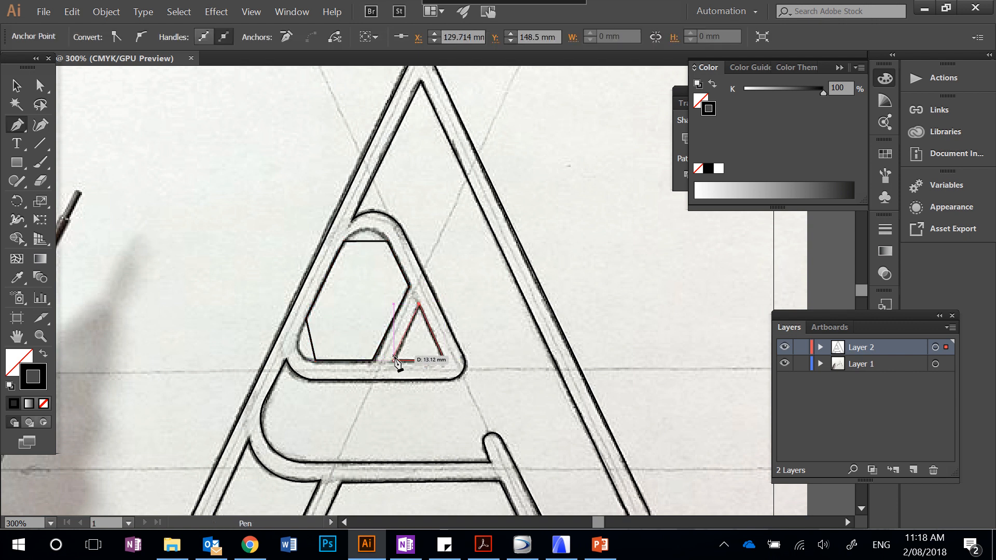
left_click(394, 360)
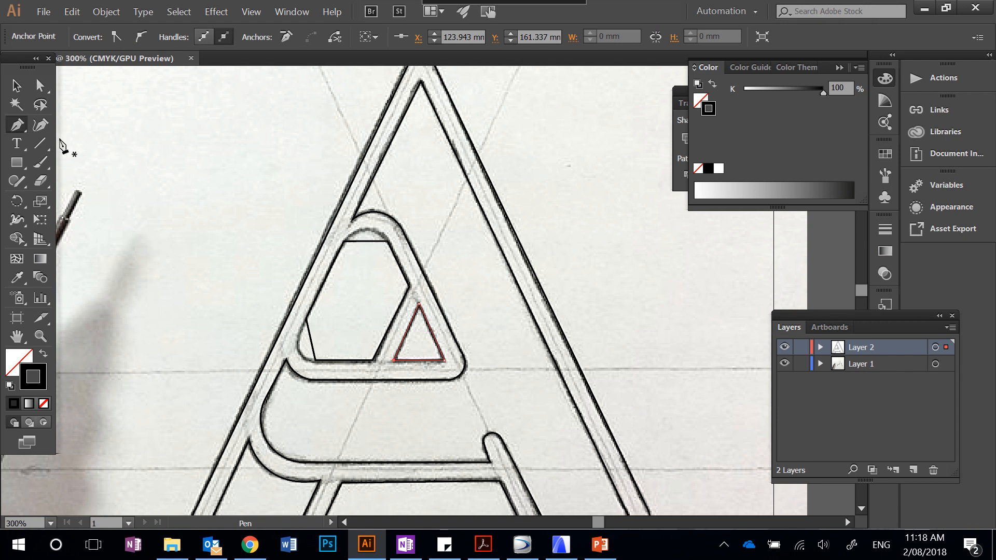
- Bend the bowl opening's top and lower-left corner segments outward to the sketched curves with the Curvature tool
left_click(40, 124)
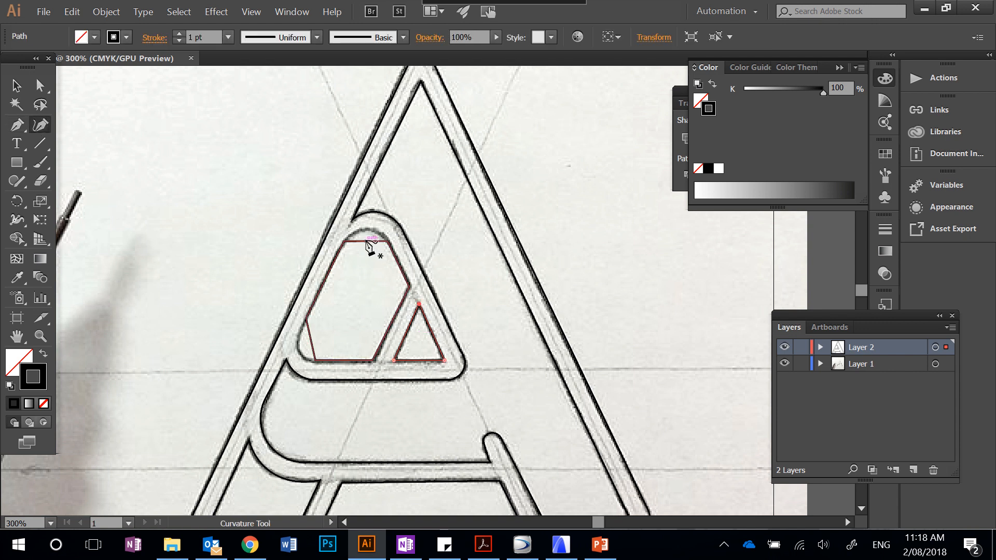
left_click(367, 242)
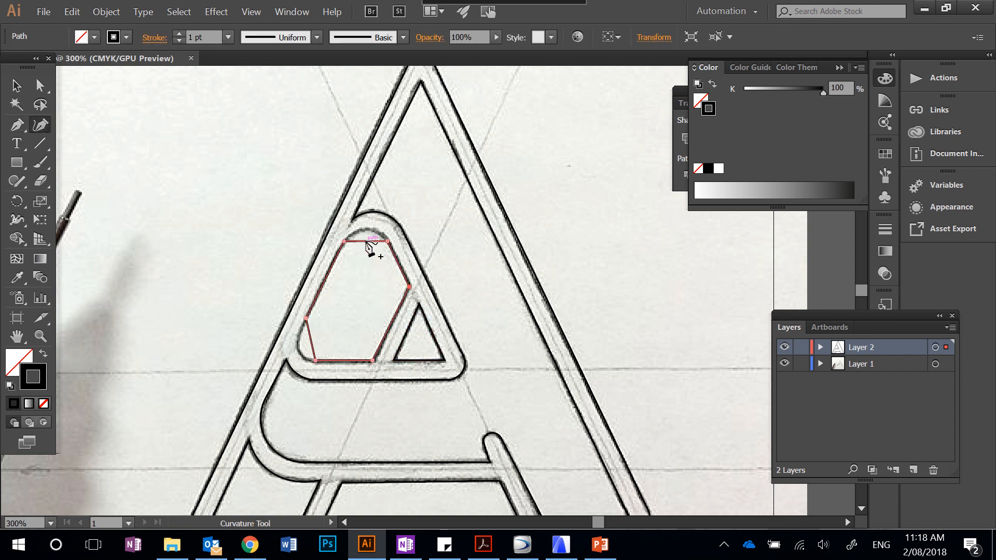
left_click_drag(367, 240, 370, 230)
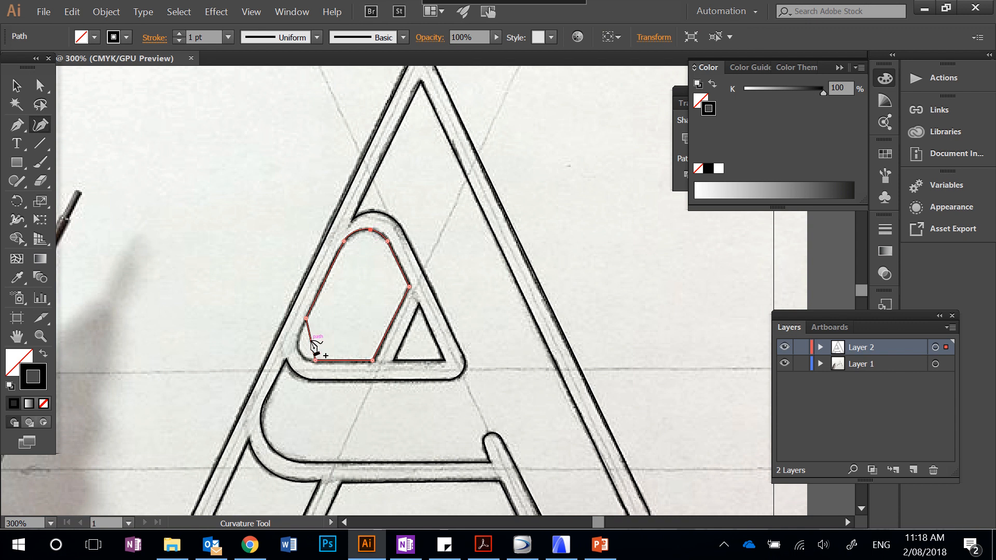
left_click_drag(311, 341, 304, 354)
key("ctrl+z")
left_click_drag(315, 343, 306, 358)
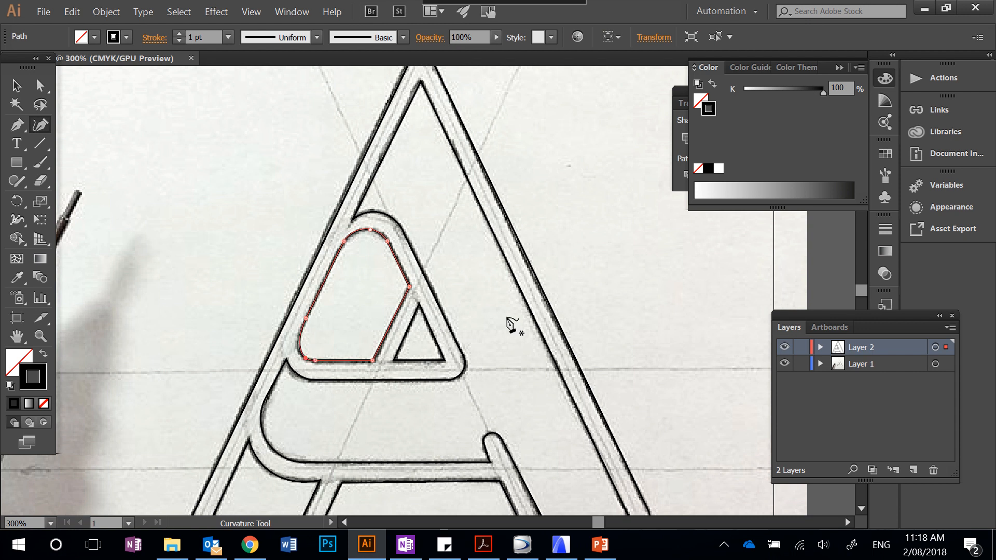
- Deselect the traced path and hide the sketch on Layer 1 so only the vector letter shows
scroll(510, 271, "down", 3)
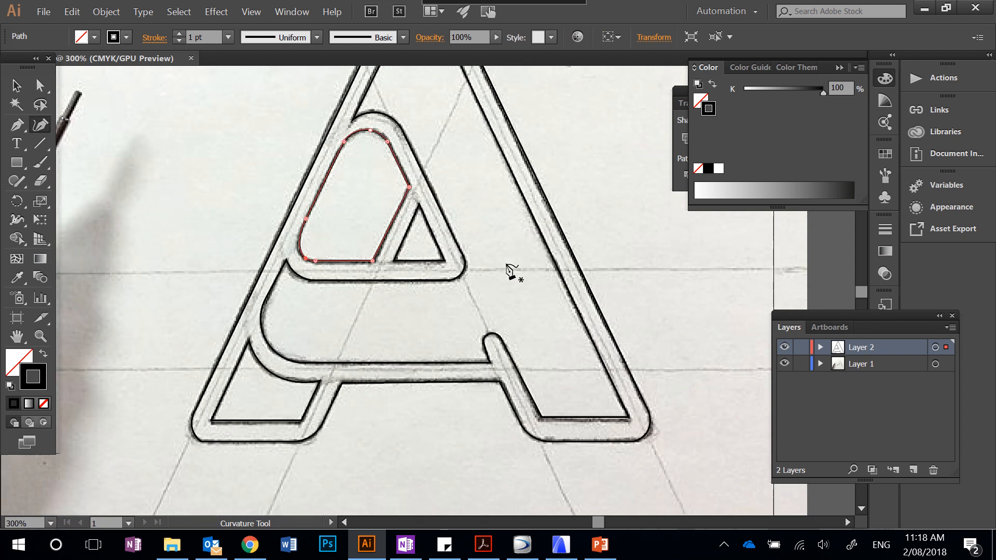
scroll(509, 271, "up", 5)
left_click(16, 86)
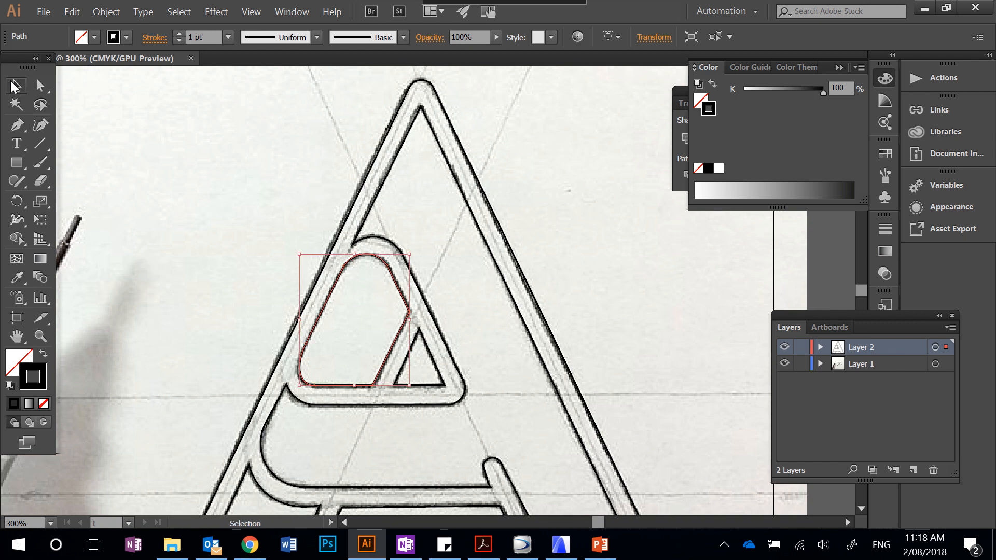
left_click(860, 431)
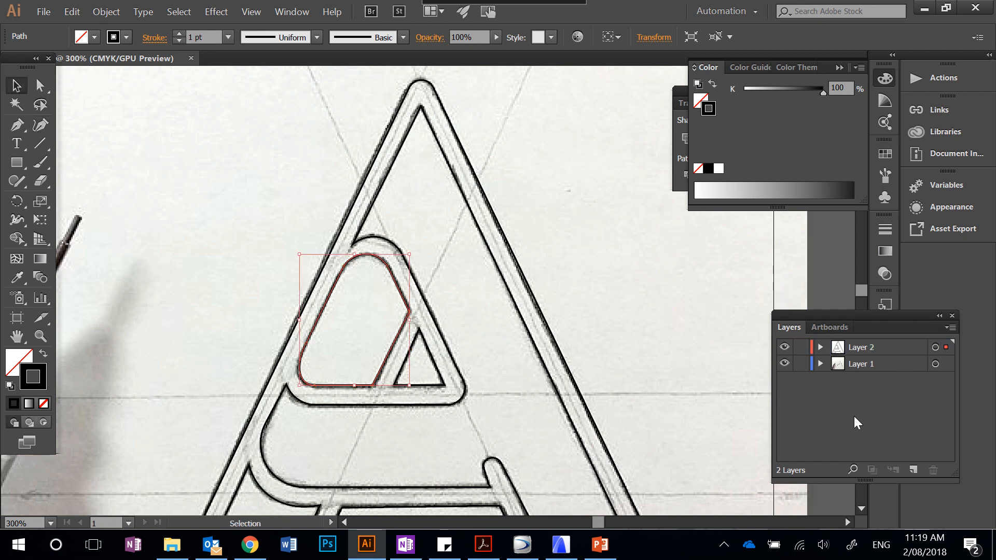
left_click(579, 340)
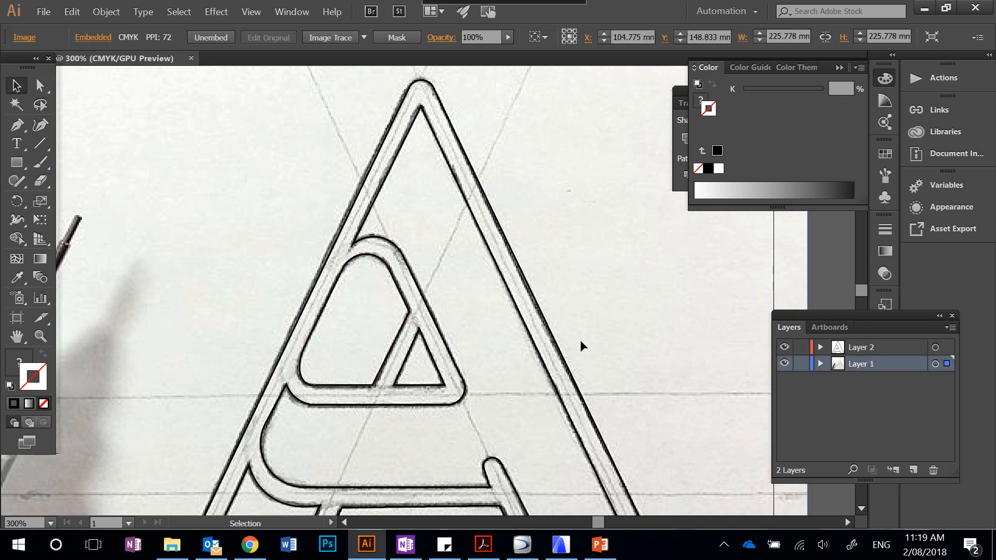
left_click(785, 364)
scroll(679, 362, "up", 1)
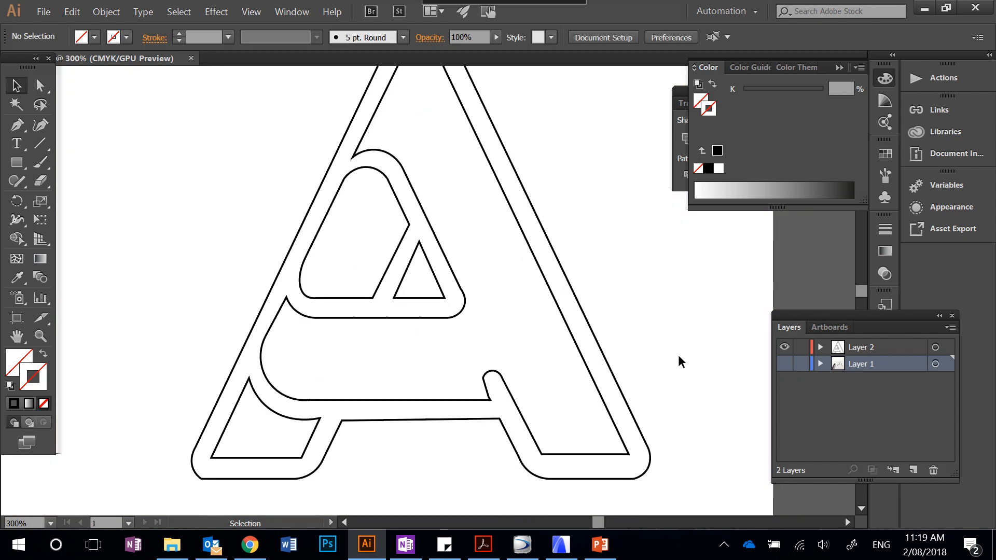
- Select all paths of the traced letter A and scale them down proportionally to a little over half their size
key("ctrl+minus")
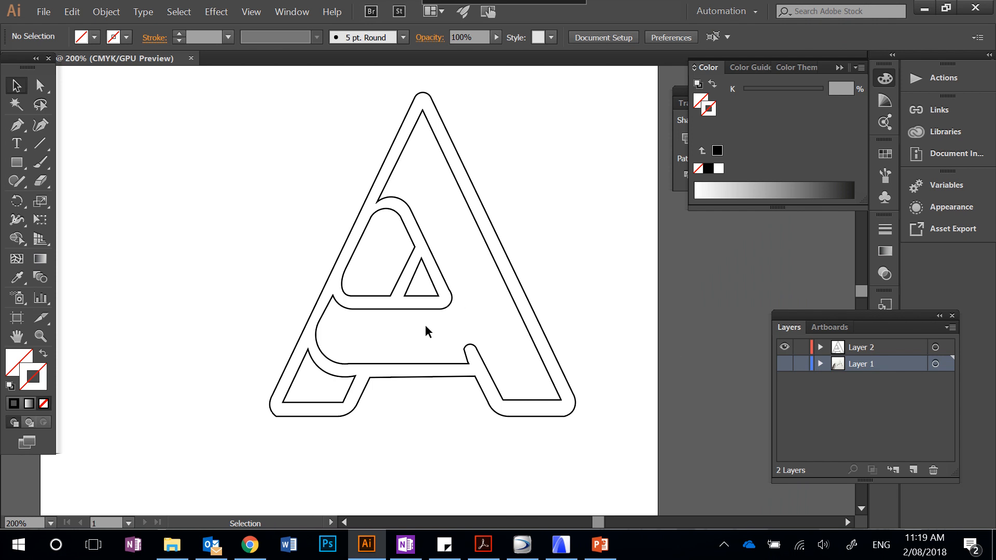
key("ctrl+minus")
key("ctrl+minus")
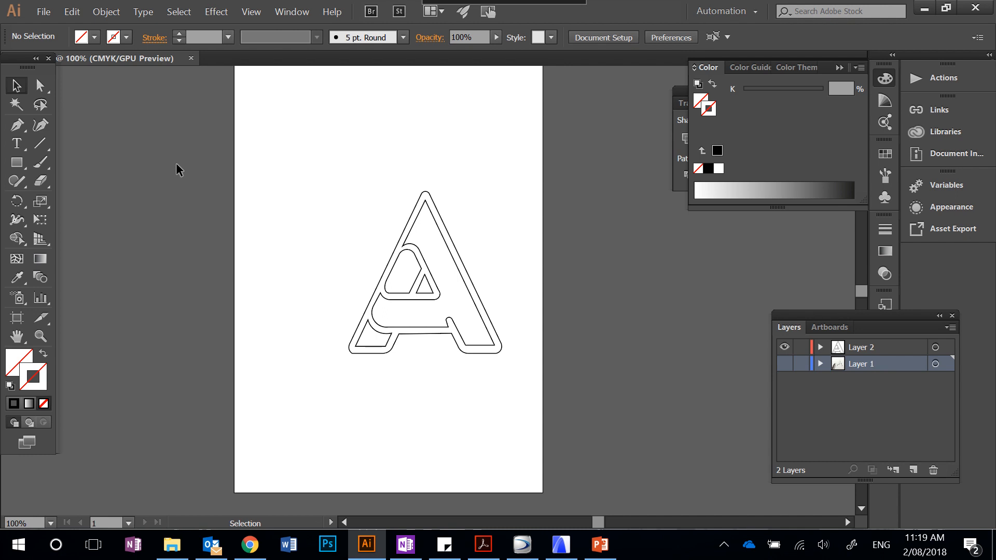
left_click_drag(299, 167, 563, 436)
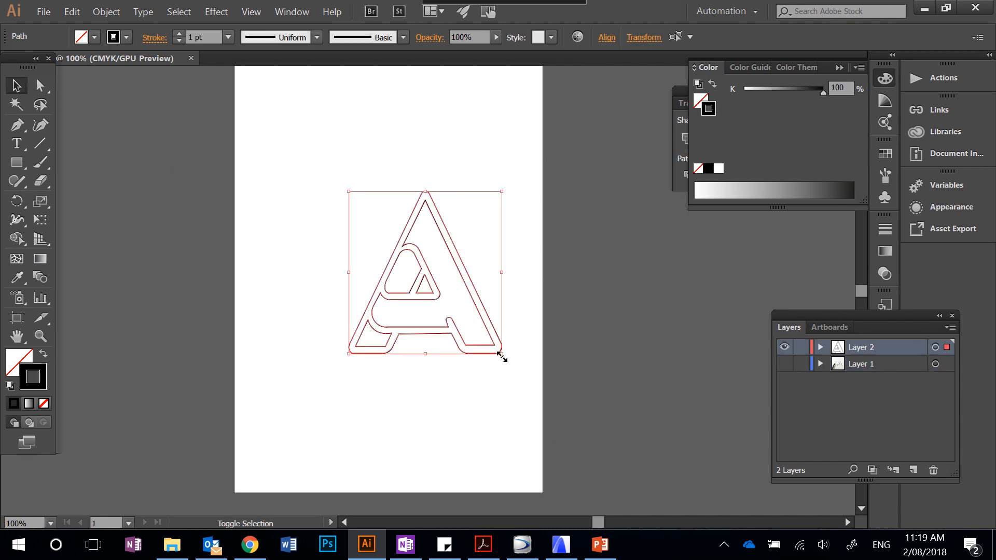
left_click_drag(501, 354, 434, 281)
scroll(361, 324, "up", 3)
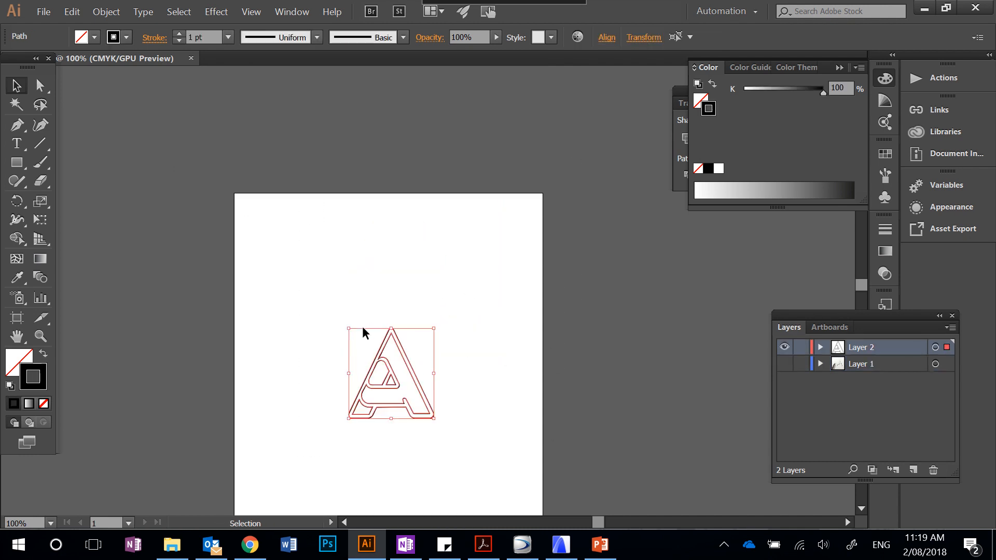
- Move the selected letter A into the upper-left corner of the artboard
right_click(388, 374)
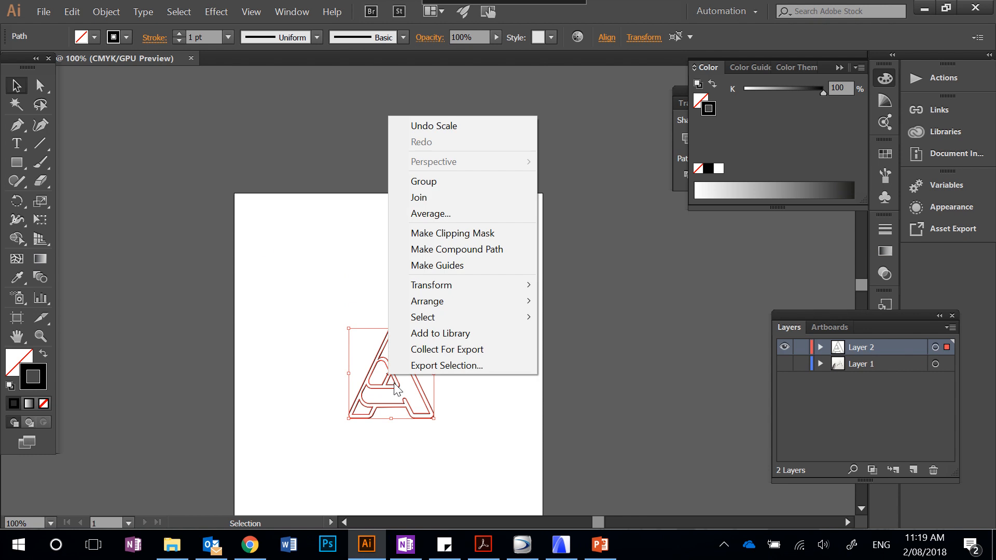
left_click_drag(396, 387, 270, 240)
left_click_drag(310, 265, 302, 263)
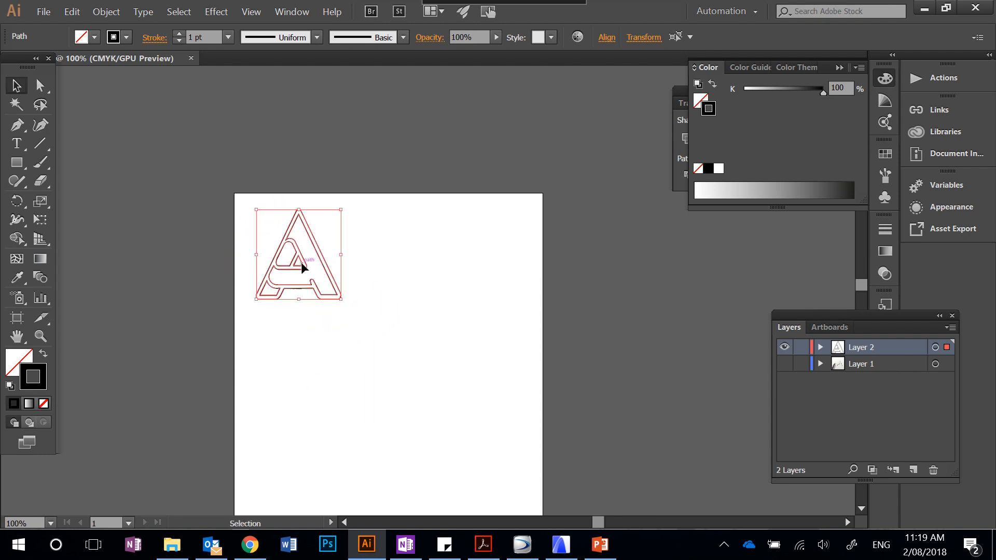
- Duplicate the letter A twice and line the copies up beside the original as a row of three
key("ctrl+c")
key("ctrl+v")
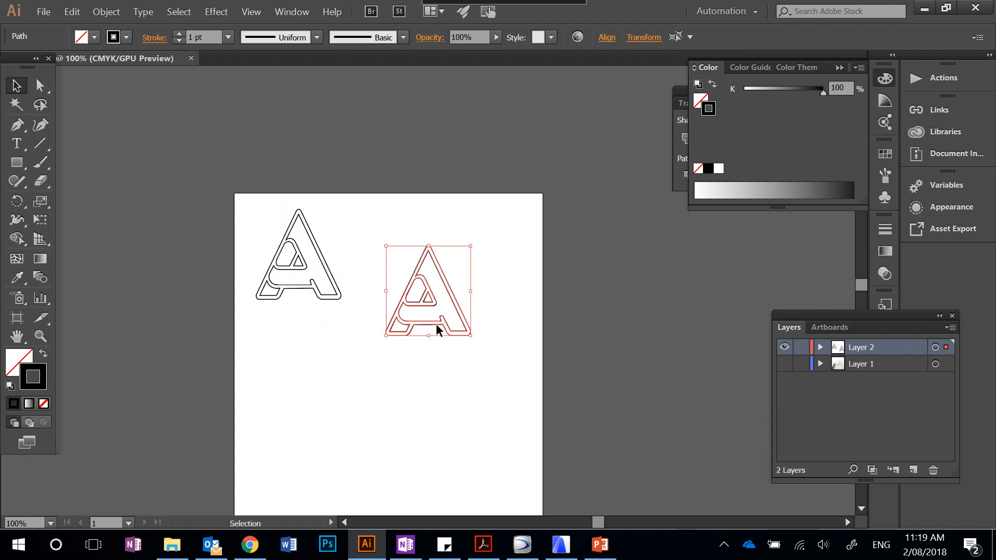
left_click(493, 351)
left_click_drag(426, 294, 394, 263)
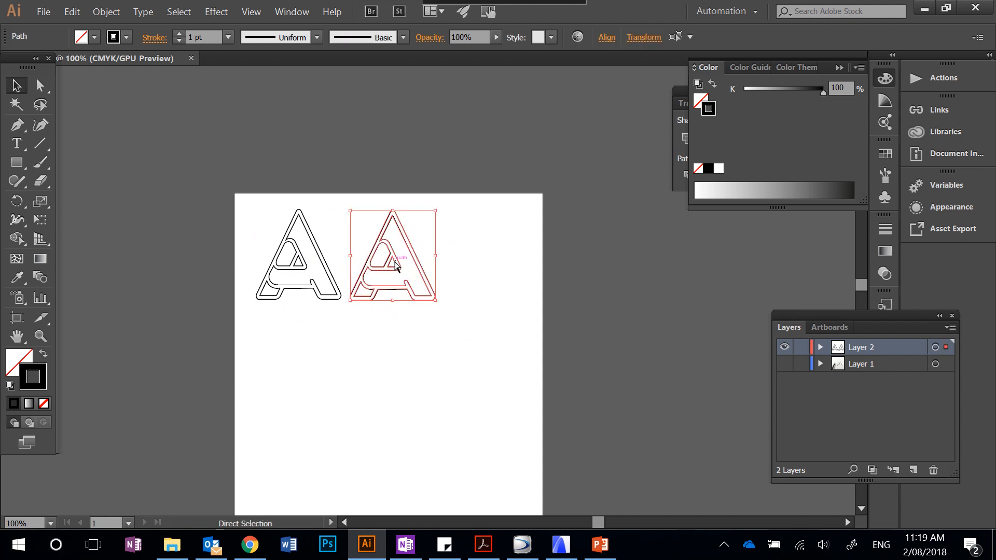
left_click_drag(418, 306, 481, 265)
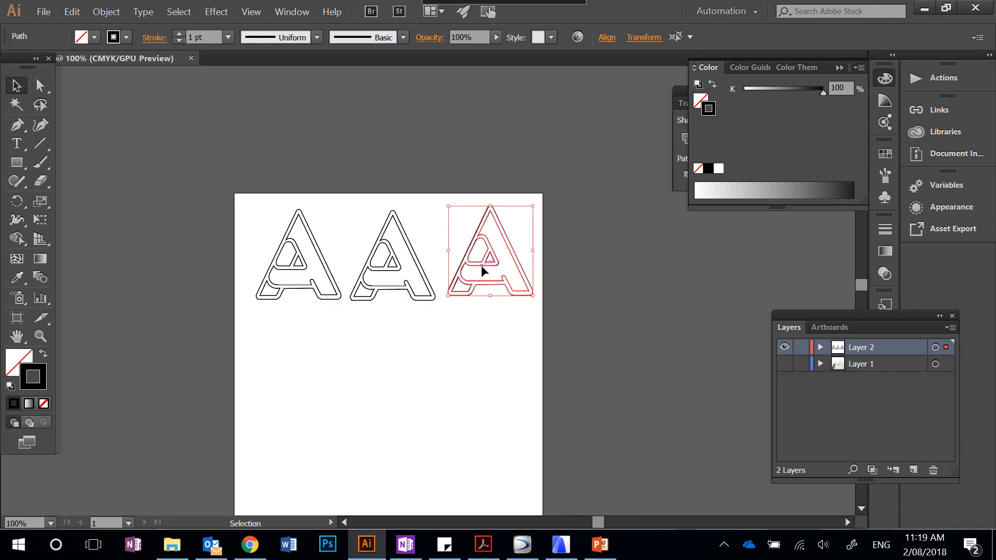
left_click(464, 381)
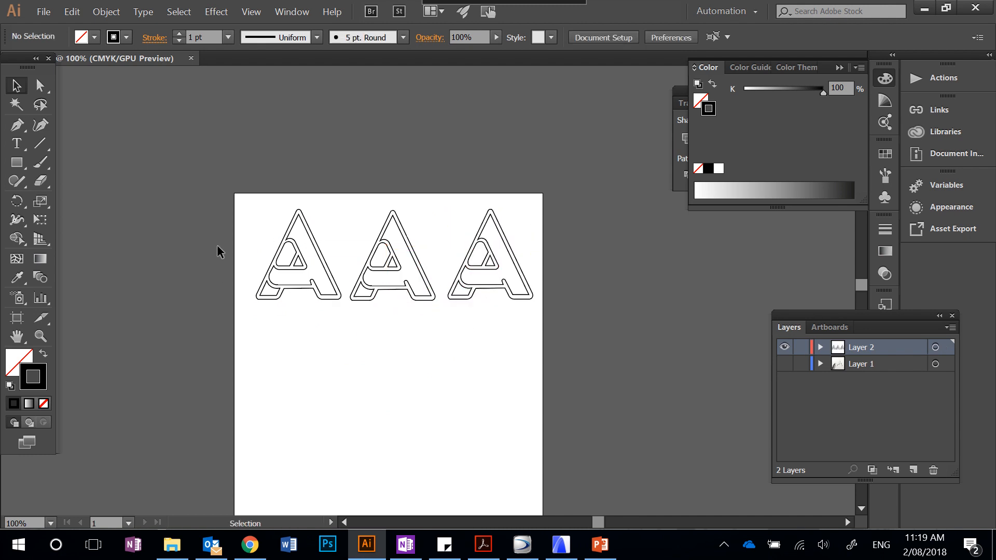
- Duplicate all three letters and place the copies as a second row directly below the first
key("ctrl+a")
key("a")
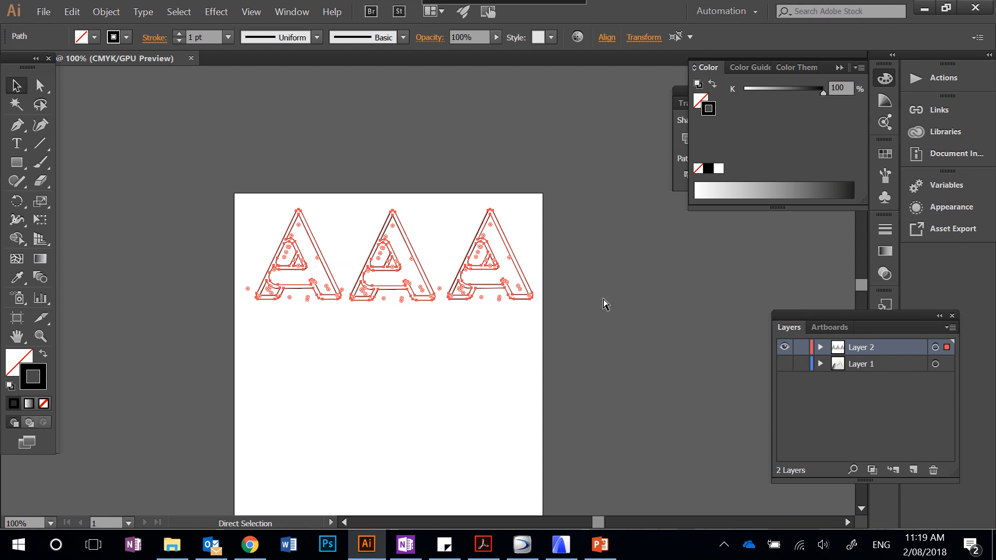
key("ctrl+c")
key("ctrl+v")
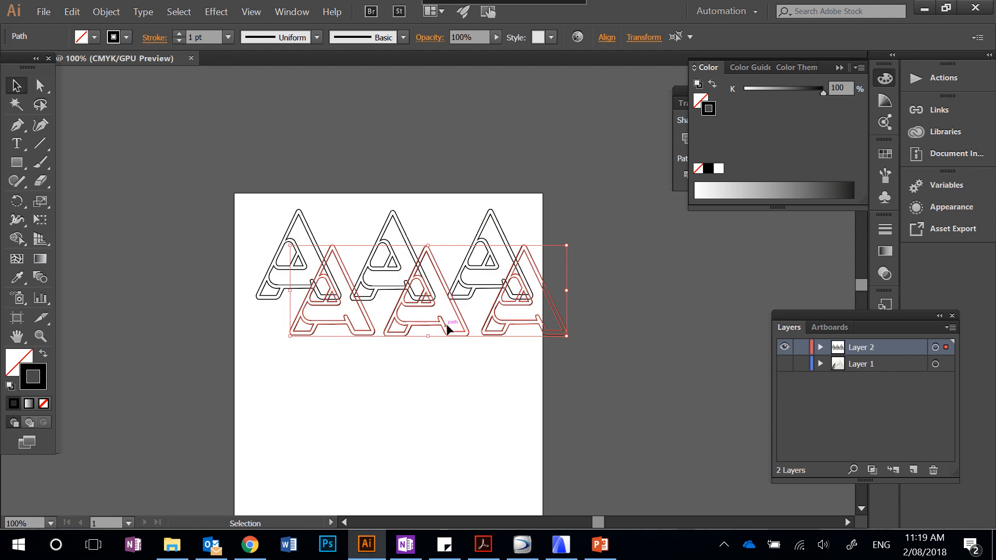
left_click_drag(447, 326, 408, 410)
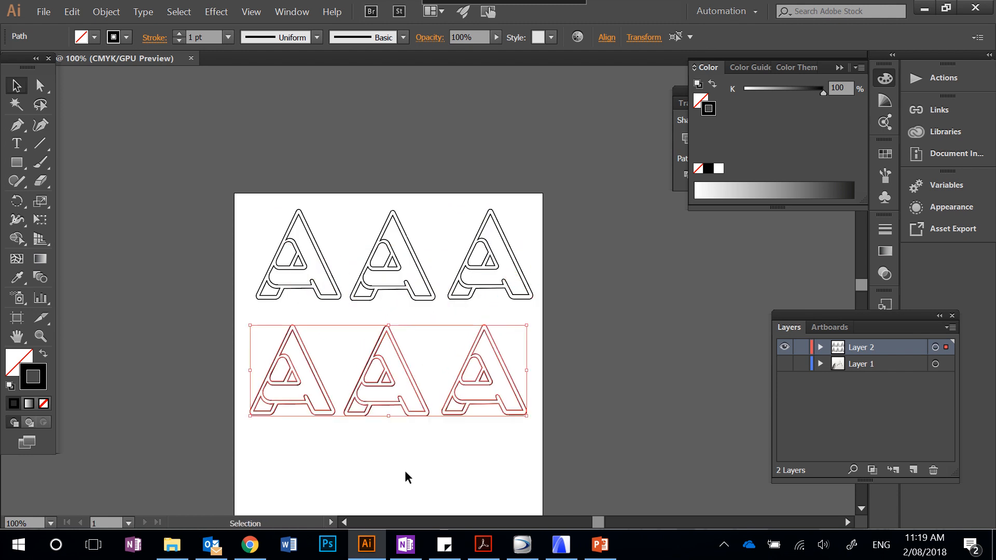
left_click(405, 471)
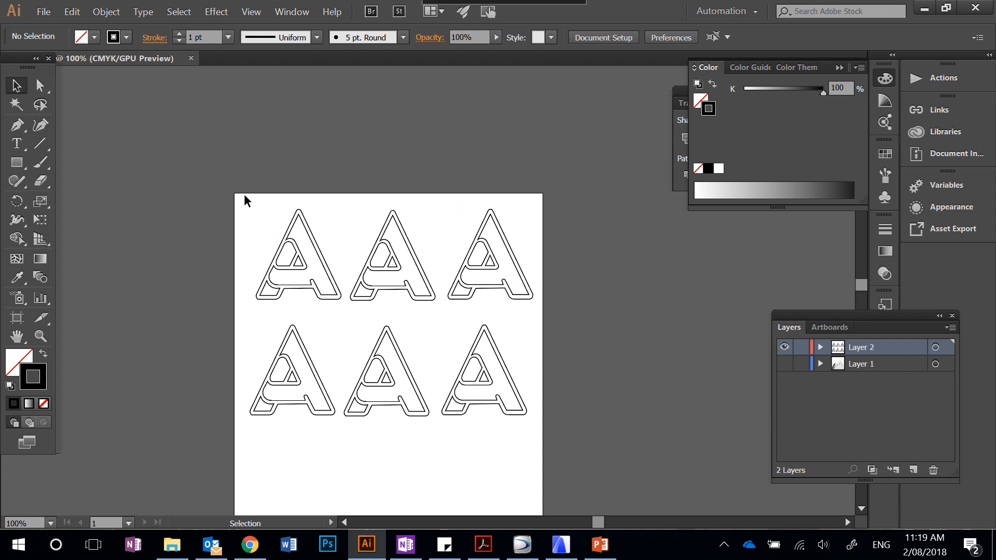
- Set the stroke weight of all paths in the top row's rightmost letter to 2 pt
key("ctrl+equal")
key("ctrl+equal")
key("ctrl+equal")
scroll(529, 241, "right", 3)
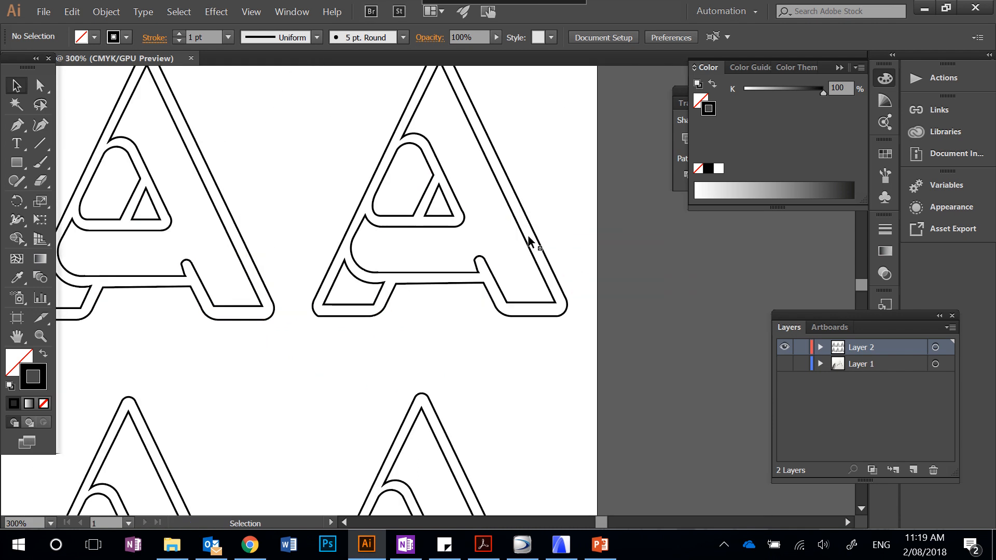
scroll(530, 242, "up", 3)
left_click_drag(384, 140, 509, 399)
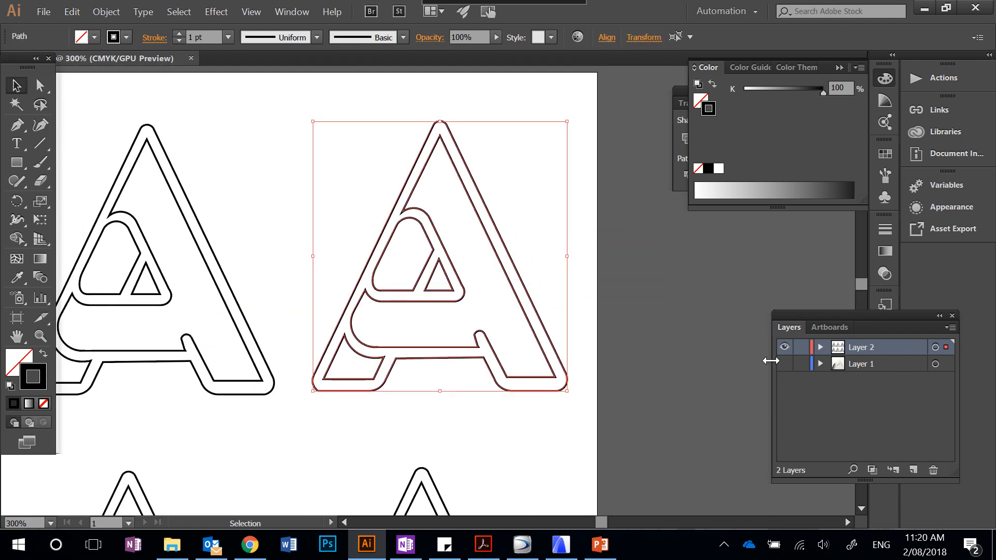
left_click(888, 228)
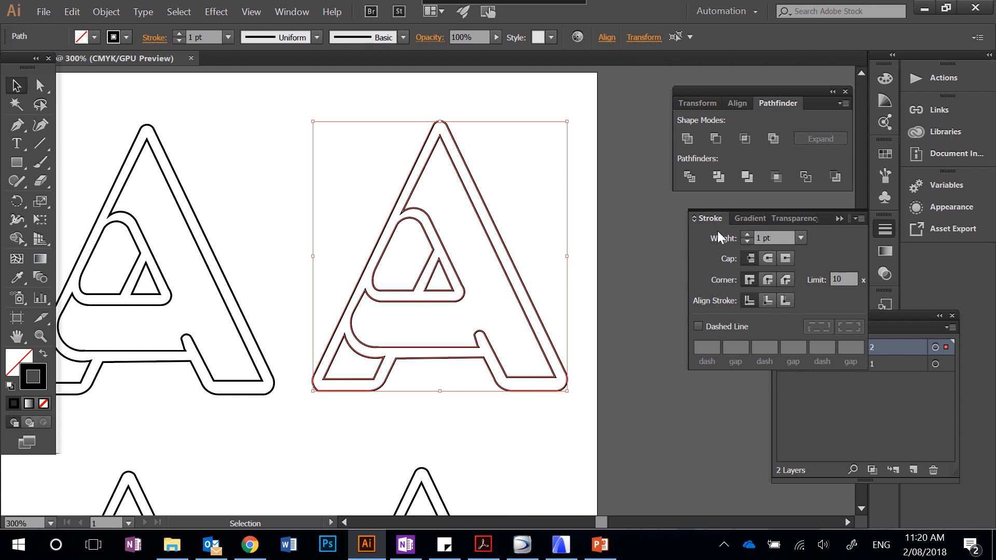
left_click(746, 233)
left_click(746, 233)
left_click(746, 233)
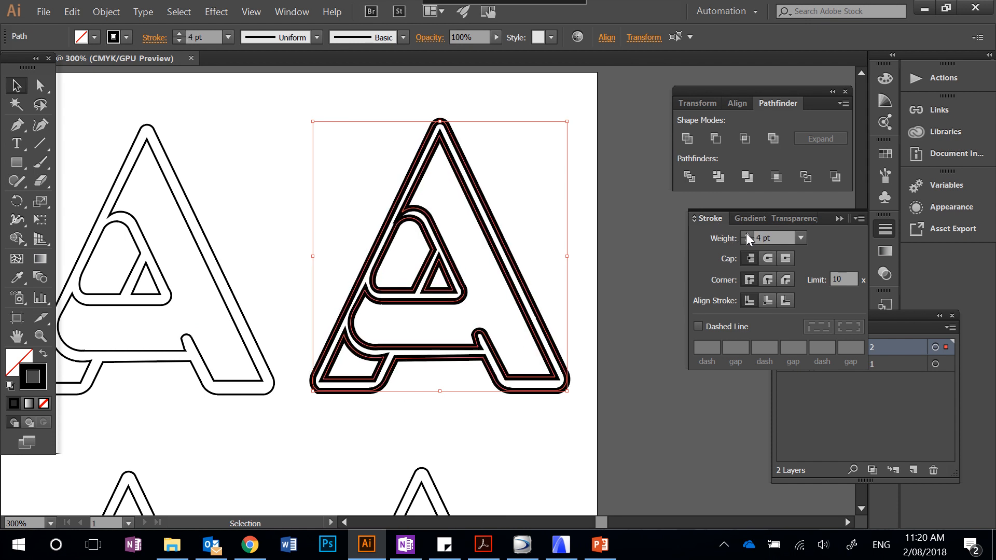
left_click(746, 241)
left_click(745, 240)
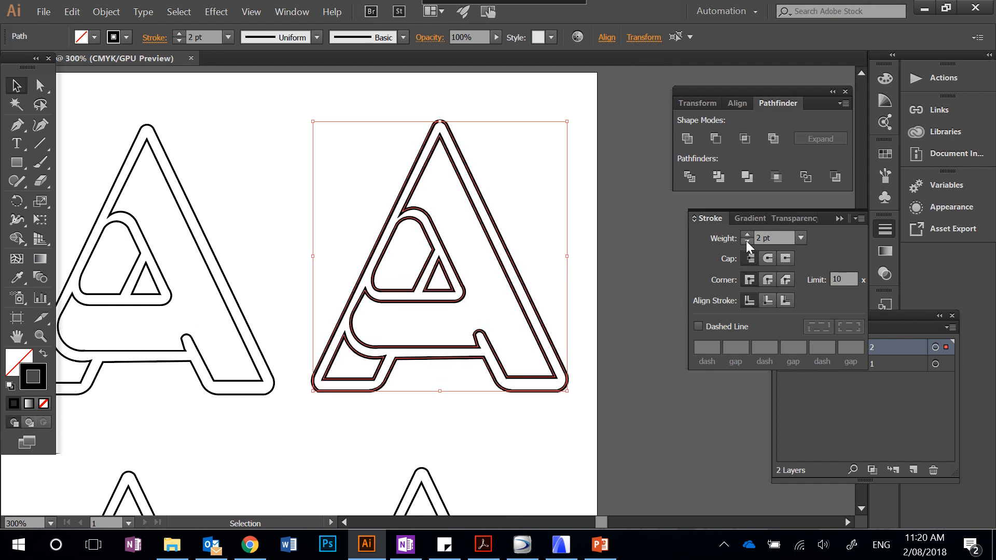
left_click(661, 281)
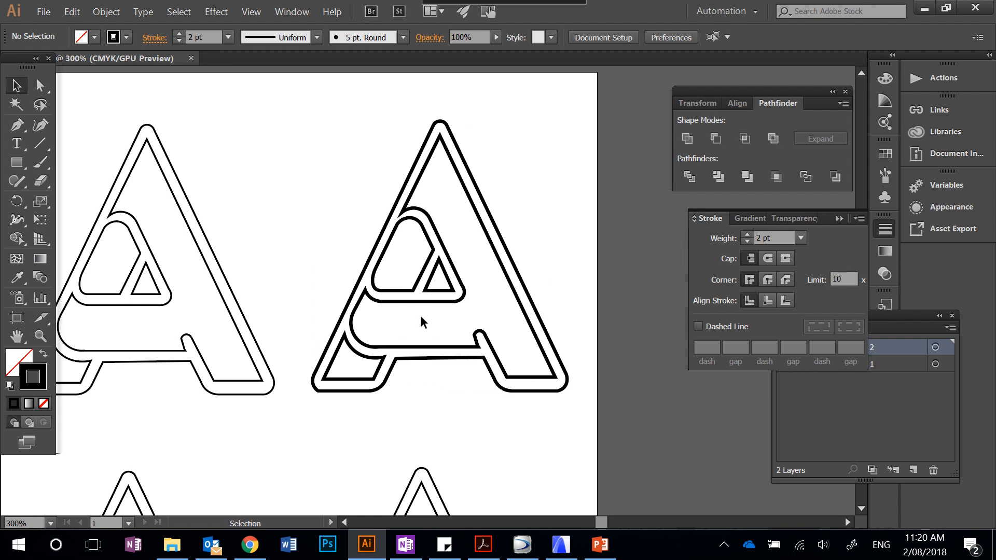
- Fill the large inner shape of the thicker-stroked letter with blue 6683ff
left_click(434, 305)
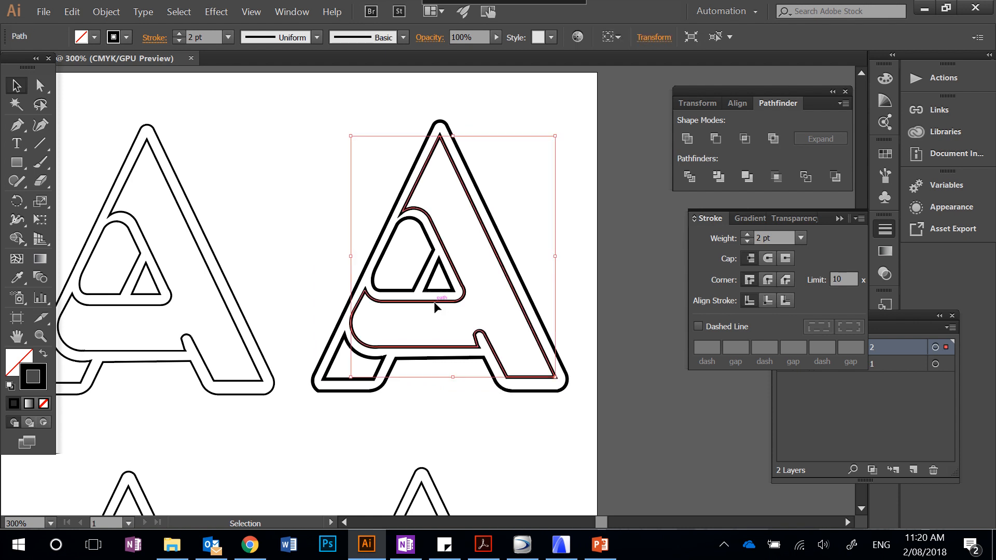
double_click(17, 363)
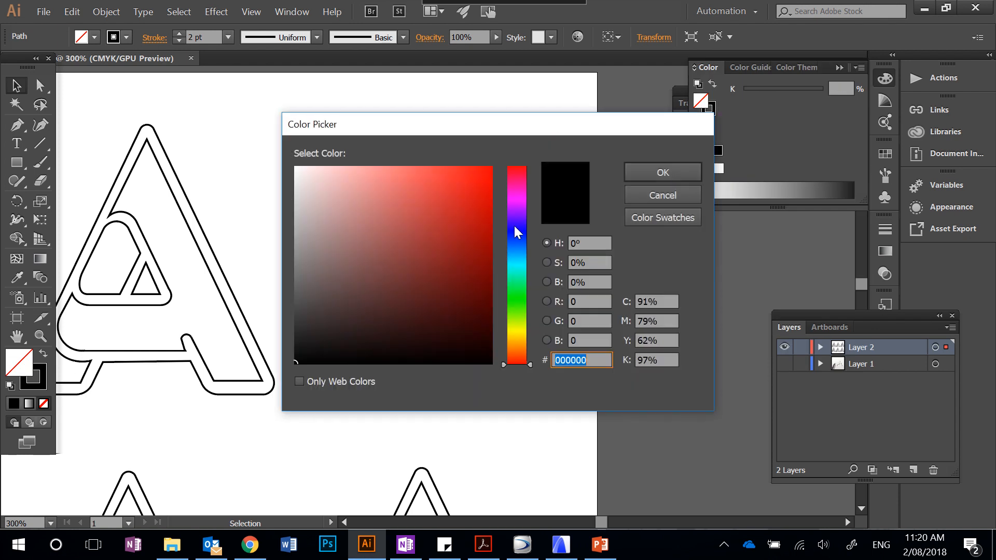
left_click(522, 238)
left_click_drag(377, 176, 412, 166)
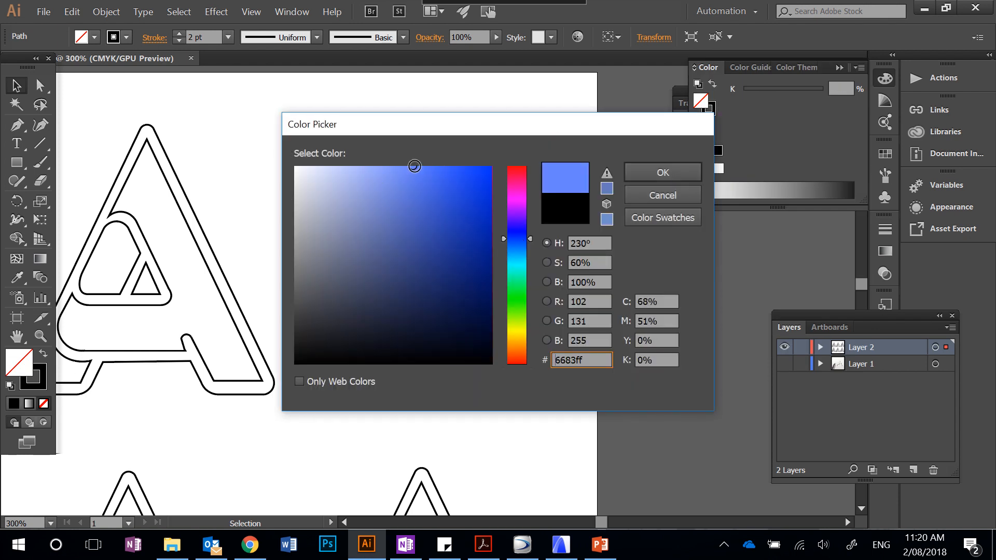
left_click(698, 167)
left_click(641, 295)
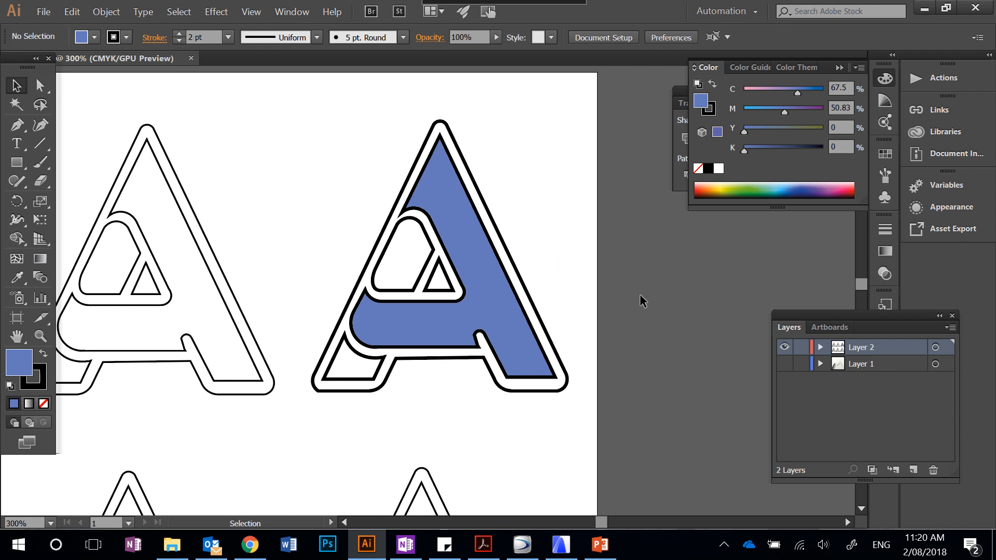
- Select the whole rightmost letter in the second row and open the Artistic_Paintbrush brush library
scroll(641, 297, "down", 3)
scroll(639, 294, "down", 5)
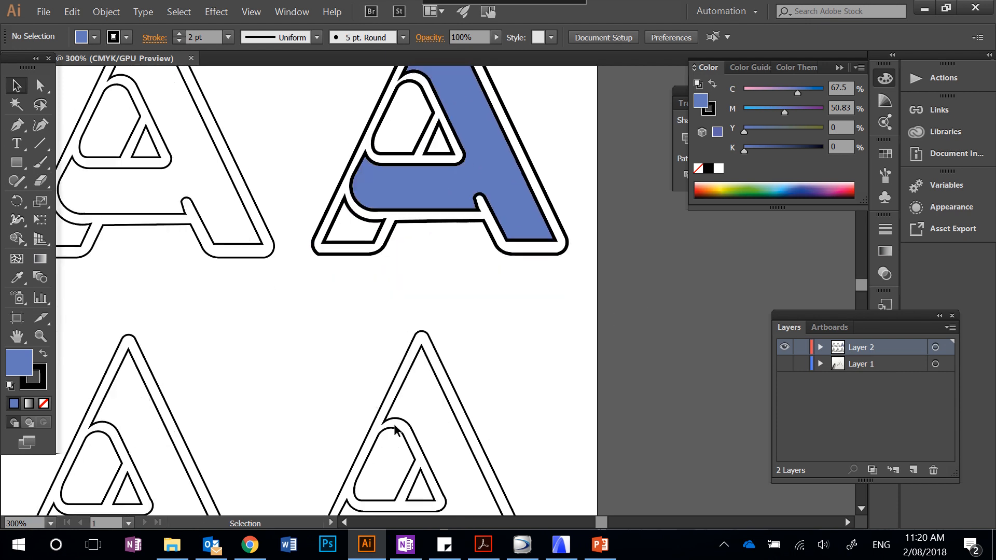
left_click_drag(320, 187, 584, 398)
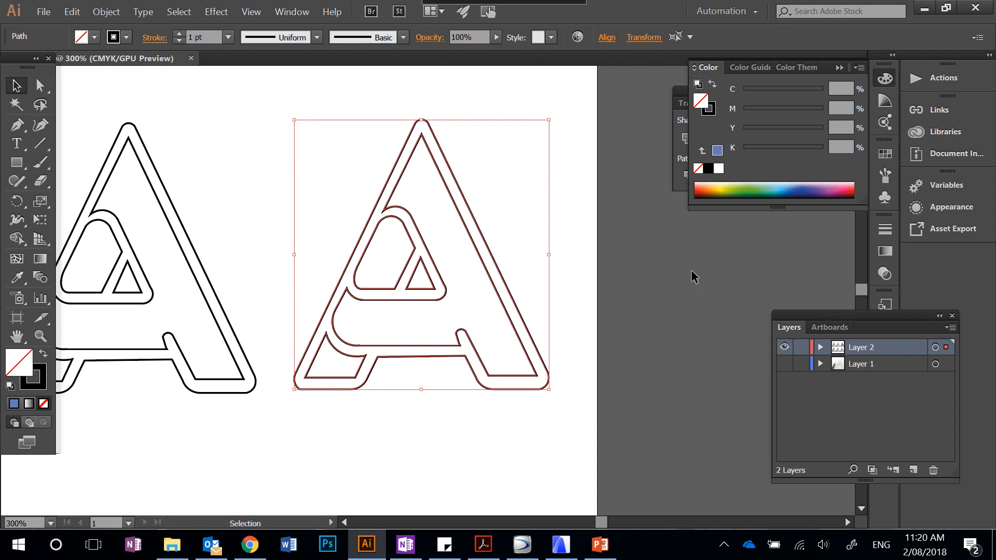
left_click(888, 177)
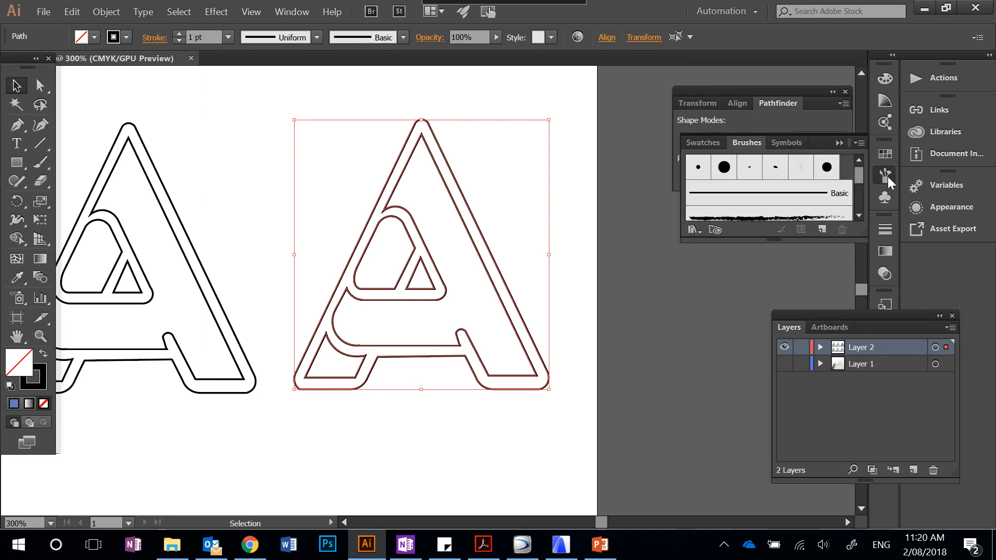
left_click(693, 233)
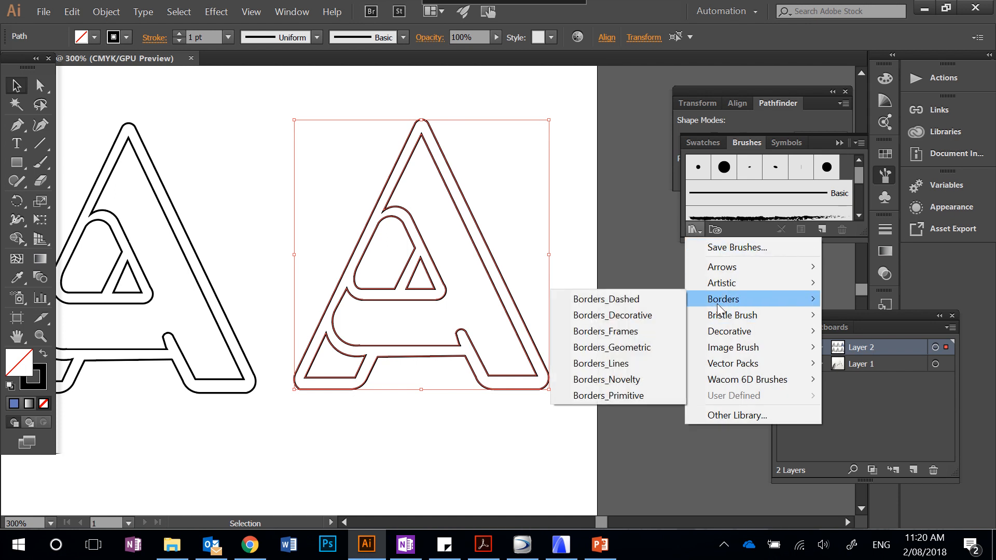
mouse_move(718, 285)
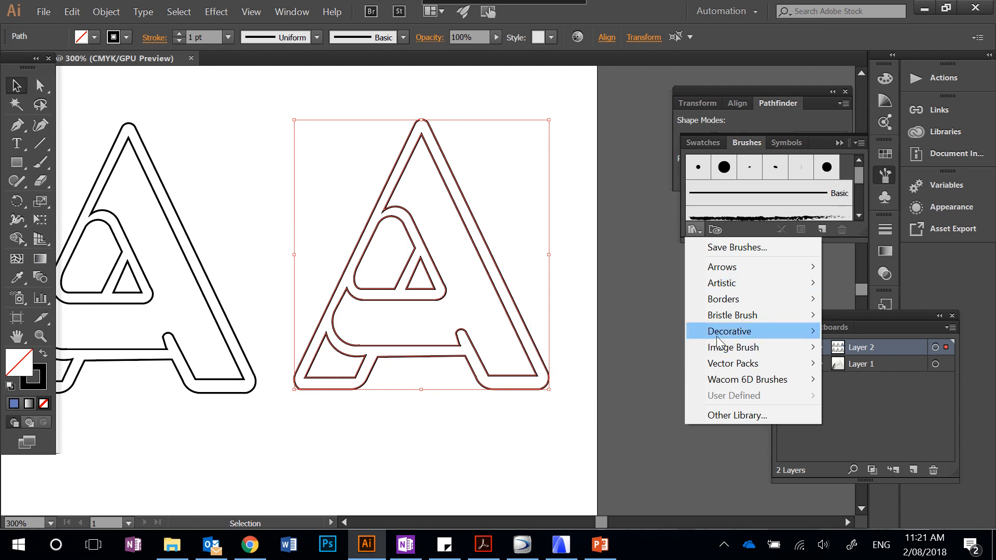
mouse_move(719, 320)
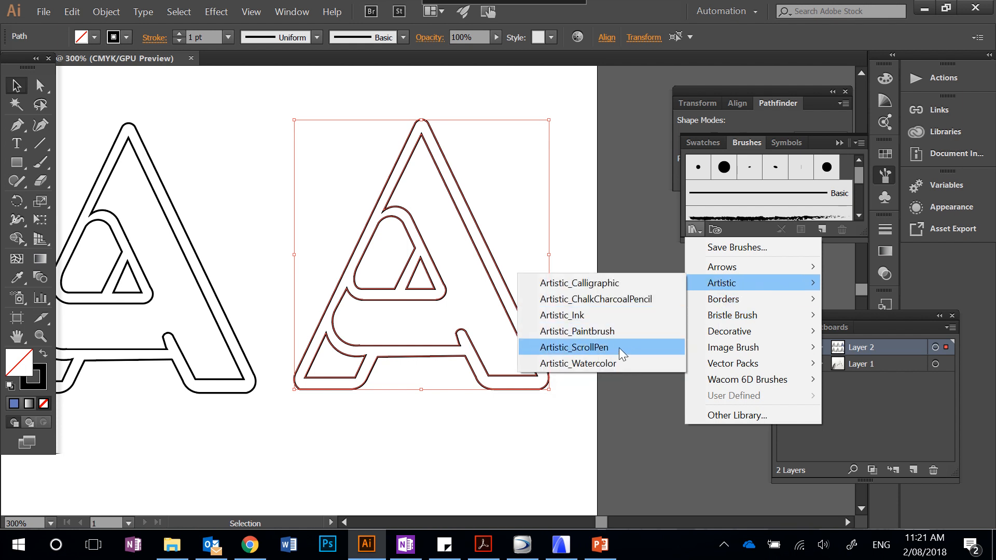
left_click(613, 332)
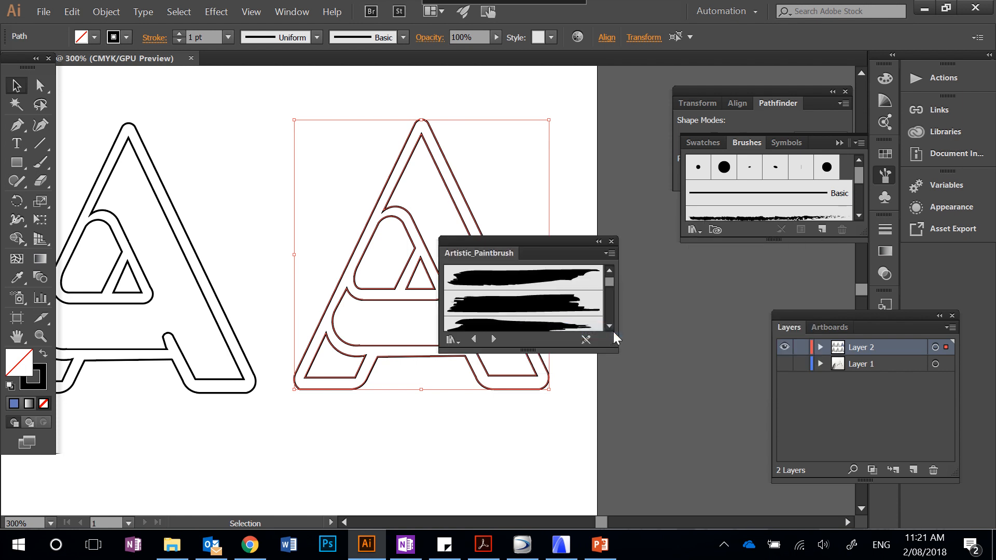
- Try several Artistic_Paintbrush strokes on the selected letter, including Dry Brush 2
left_click(543, 305)
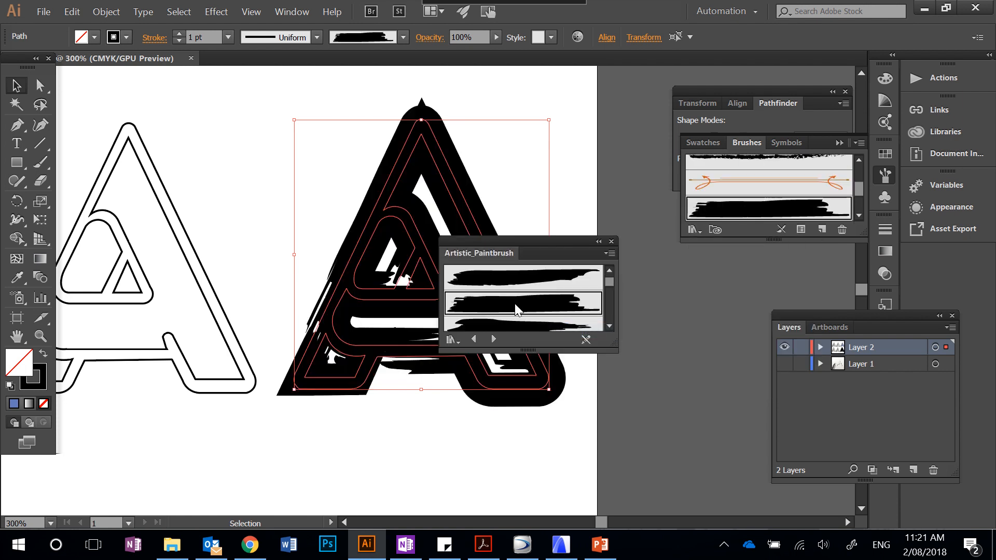
scroll(516, 310, "down", 1)
left_click(498, 311)
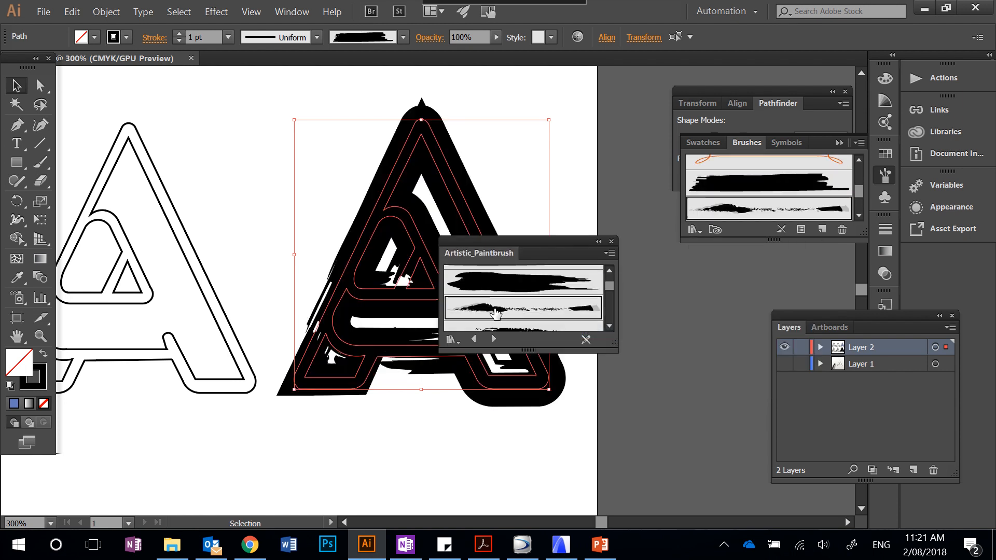
scroll(537, 311, "down", 1)
left_click(538, 294)
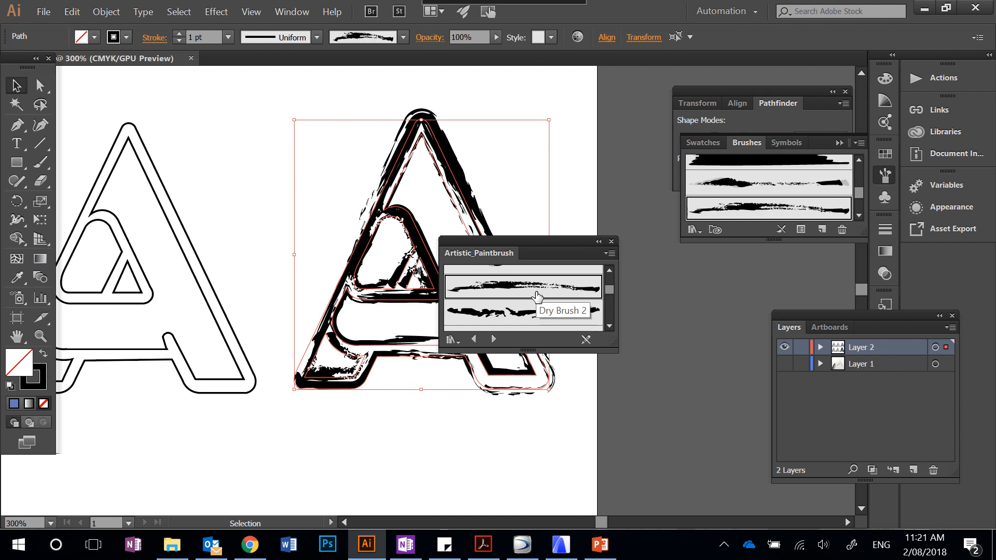
- Apply the thick, nearly solid rough-edged paintbrush stroke to the selected letter, deselect it and close the brush library
scroll(533, 307, "down", 1)
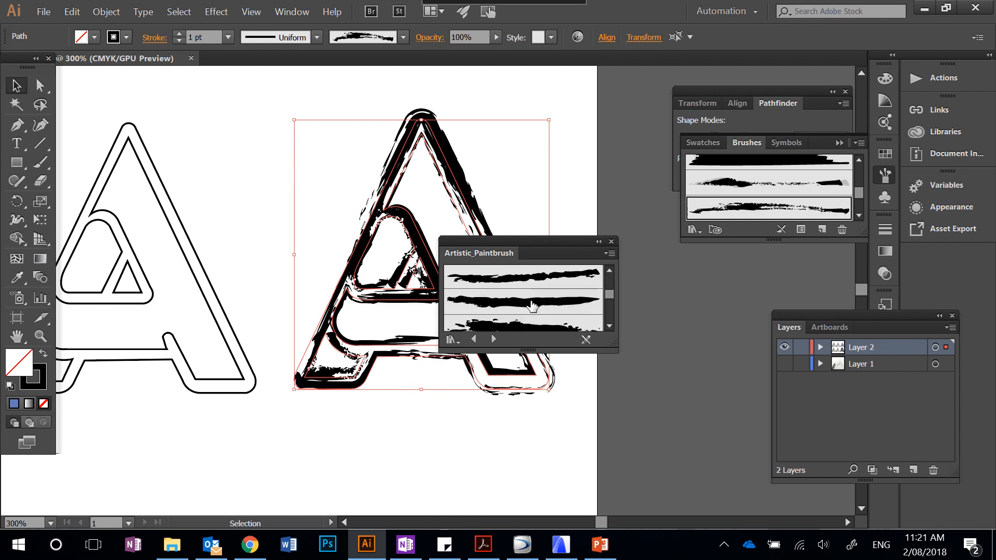
left_click(533, 306)
right_click(670, 319)
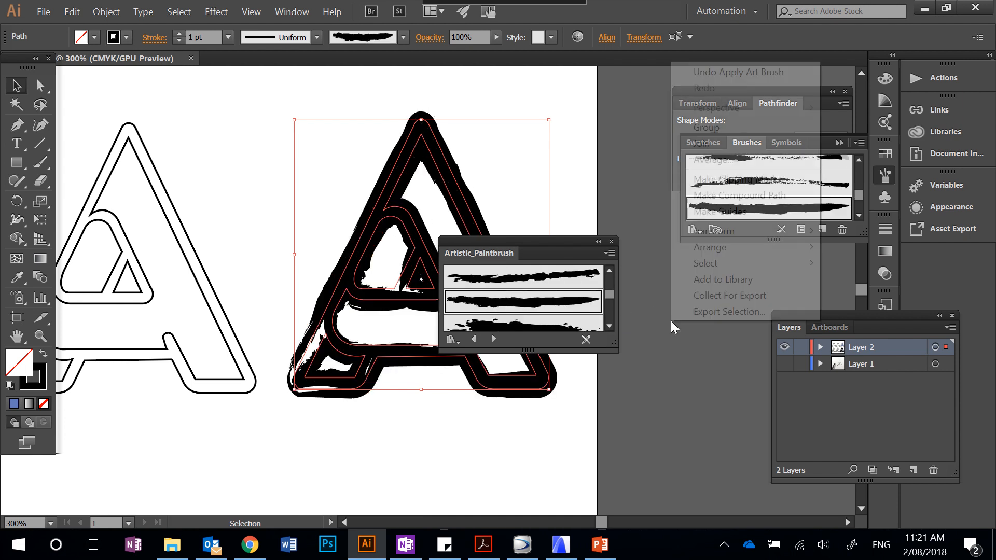
left_click(659, 308)
left_click(611, 241)
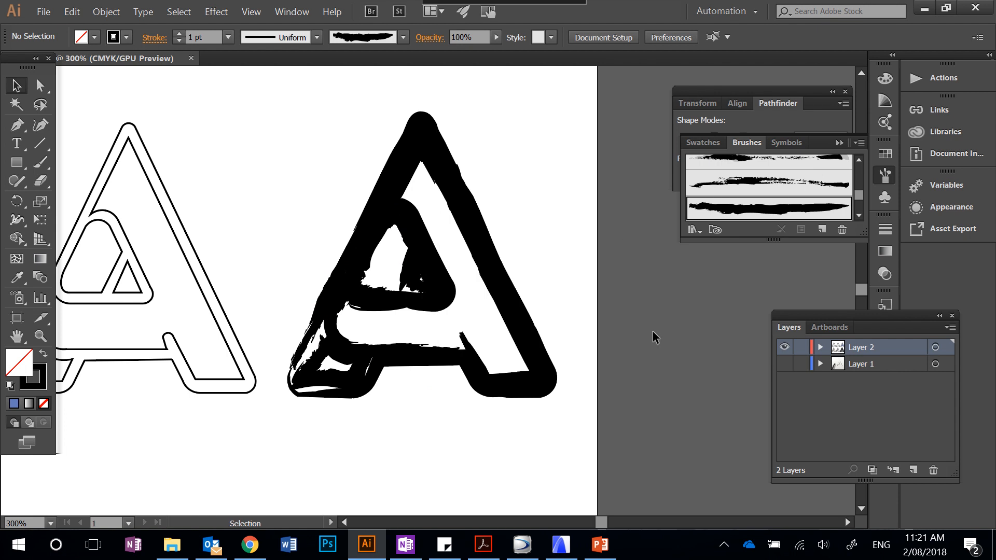
key("ctrl+1")
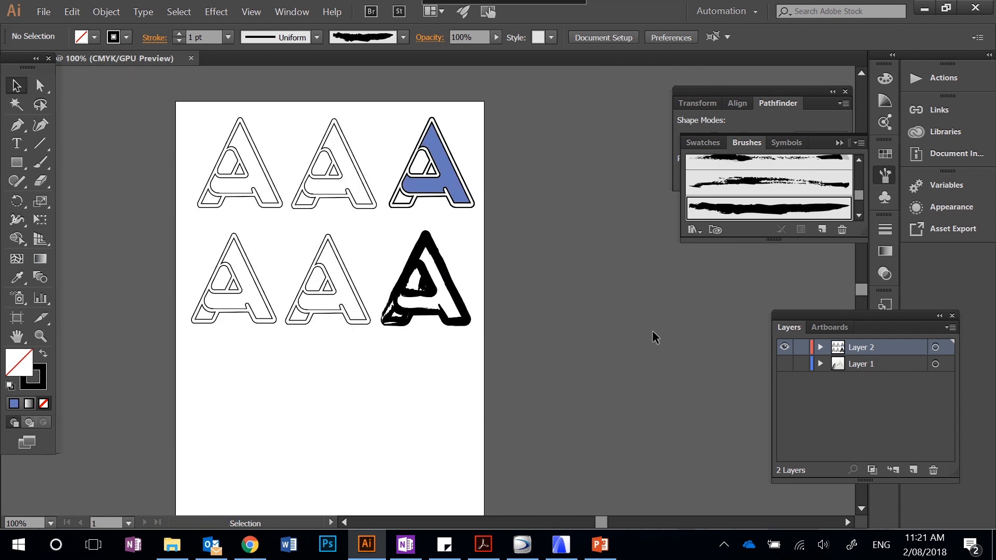